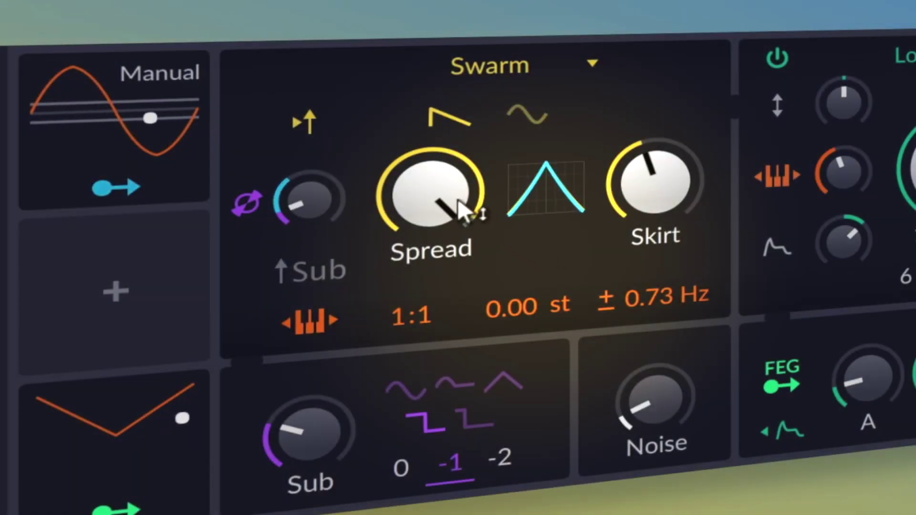
# Step: Drag the Swarm oscillator's Spread knob down in Polymer
pyautogui.moveTo(426, 181); pyautogui.dragTo(425, 224)
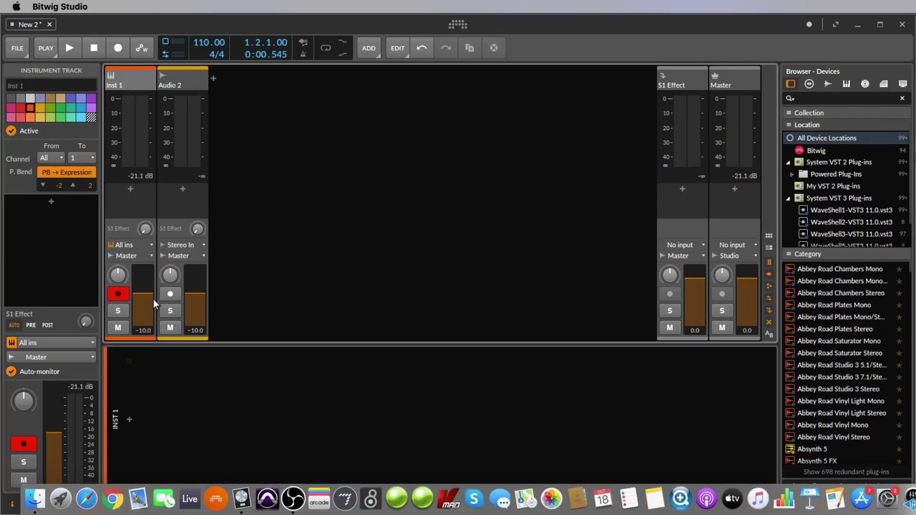
# Step: Load Polymer onto the Inst 1 track, searching 'po' in the device browser
pyautogui.click(131, 84)
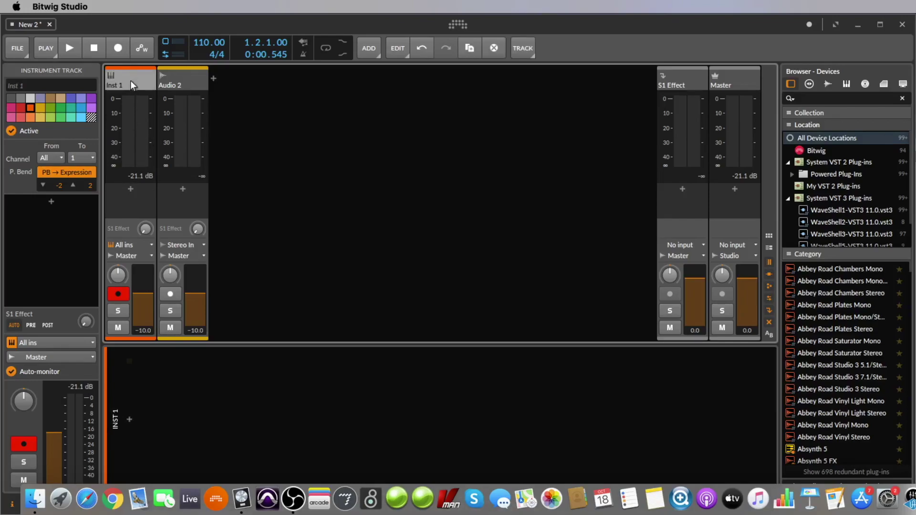
pyautogui.click(129, 419)
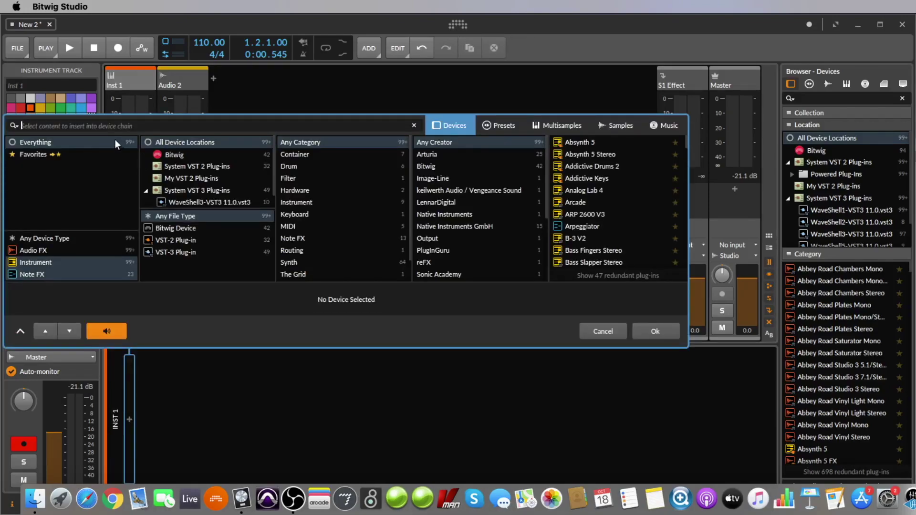
pyautogui.write('pol')
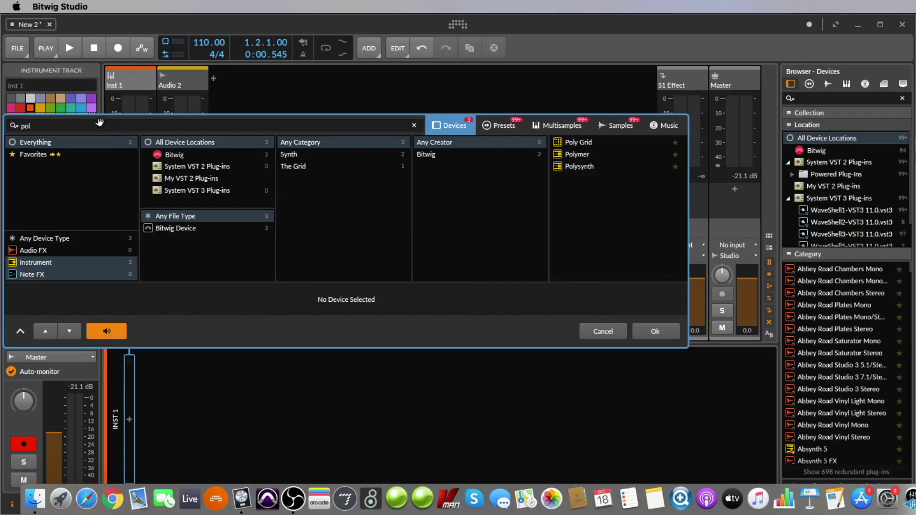
pyautogui.doubleClick(582, 155)
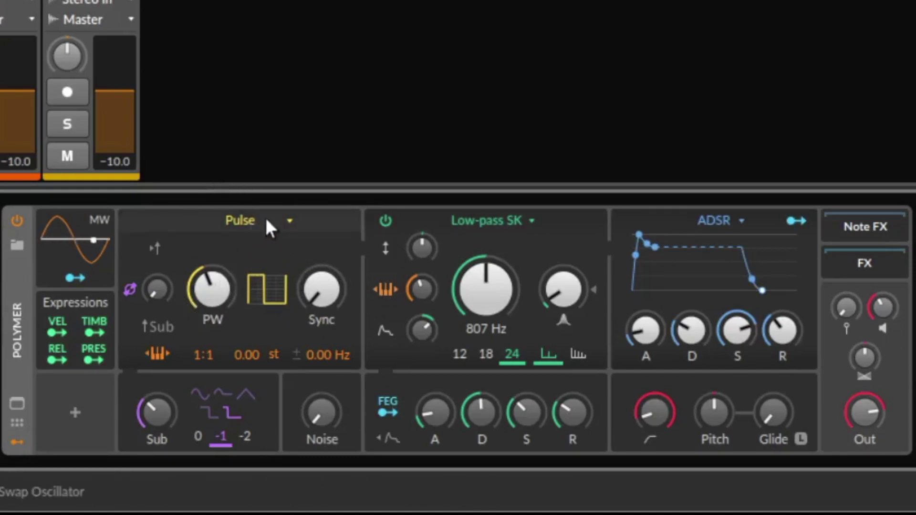
# Step: Try the Wavetable oscillator, return to Pulse, and set the Sub level to a moderate amount
pyautogui.click(275, 228)
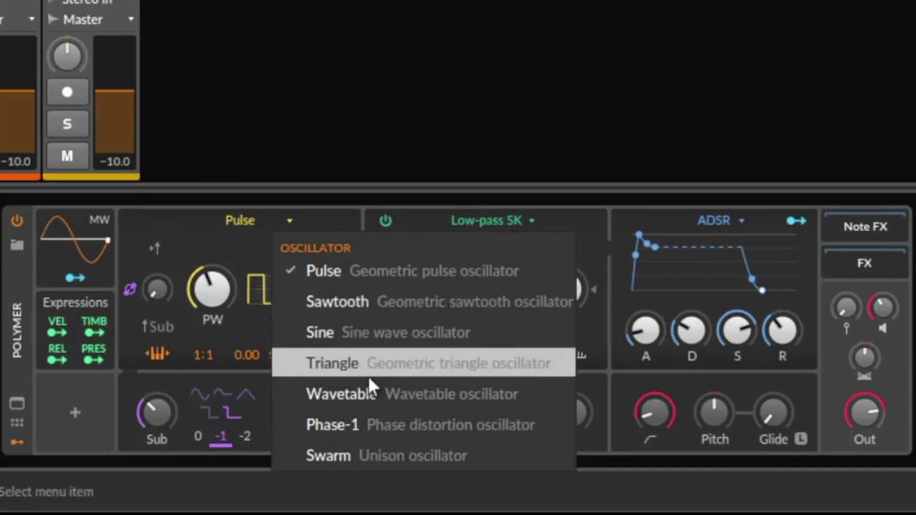
pyautogui.click(396, 400)
pyautogui.click(251, 222)
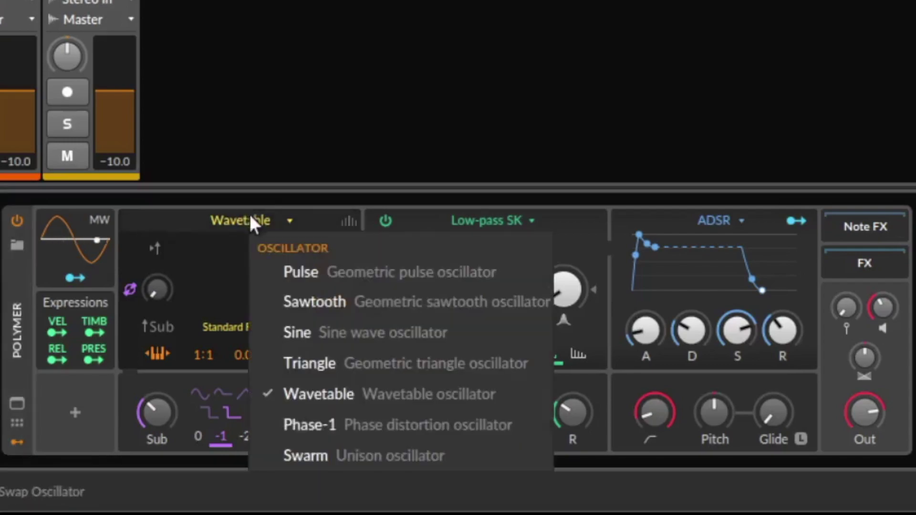
pyautogui.click(292, 271)
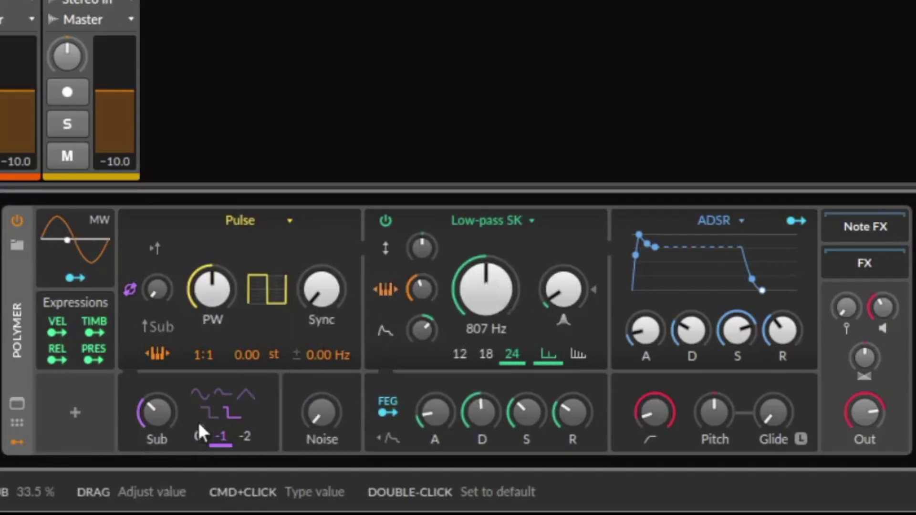
pyautogui.moveTo(164, 423); pyautogui.dragTo(164, 449)
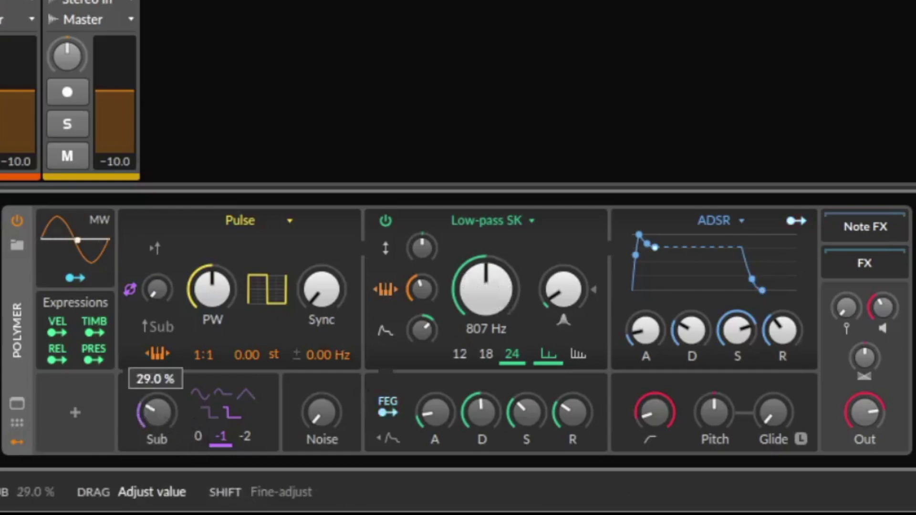
pyautogui.moveTo(164, 410)
pyautogui.mouseDown()
pyautogui.moveTo(163, 376)
pyautogui.moveTo(165, 426)
pyautogui.mouseUp()
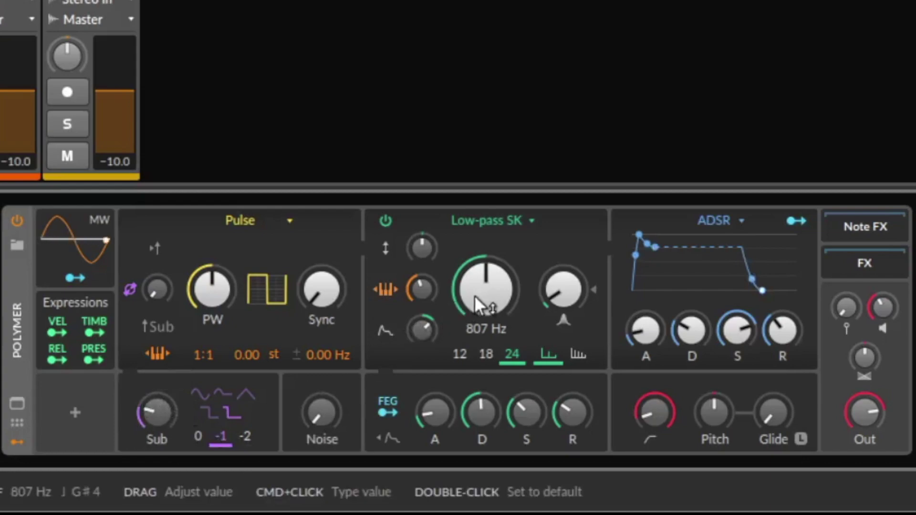
# Step: Set low-pass cutoff 605 Hz, amp sustain 64.5%, filter-envelope sustain 39.5%, high-pass 51.9 Hz
pyautogui.moveTo(476, 297)
pyautogui.mouseDown()
pyautogui.moveTo(476, 249)
pyautogui.moveTo(476, 305)
pyautogui.moveTo(475, 297)
pyautogui.mouseUp()
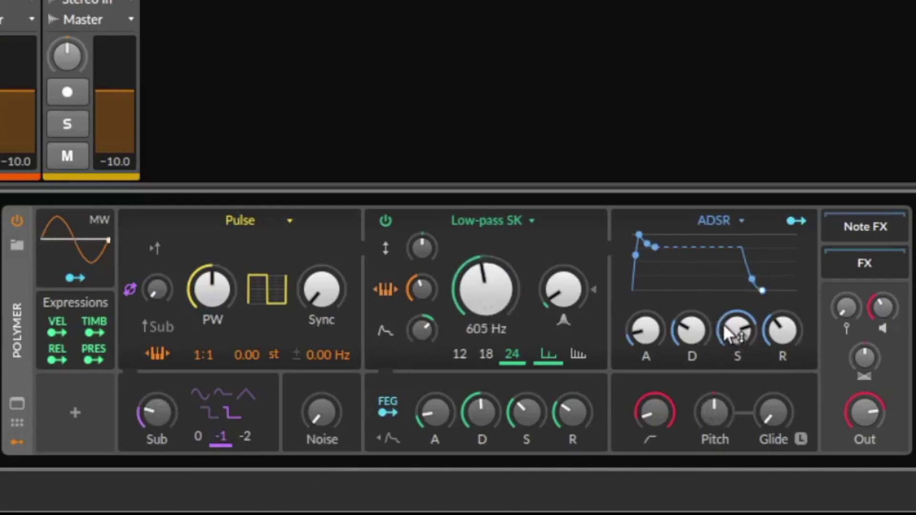
pyautogui.moveTo(729, 334)
pyautogui.mouseDown()
pyautogui.moveTo(729, 406)
pyautogui.moveTo(729, 345)
pyautogui.mouseUp()
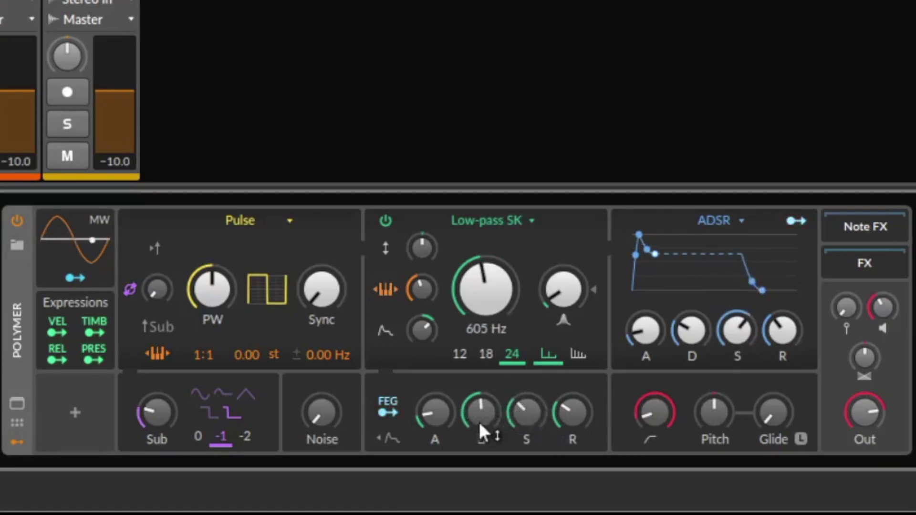
pyautogui.moveTo(534, 415)
pyautogui.mouseDown()
pyautogui.moveTo(534, 453)
pyautogui.moveTo(534, 415)
pyautogui.mouseUp()
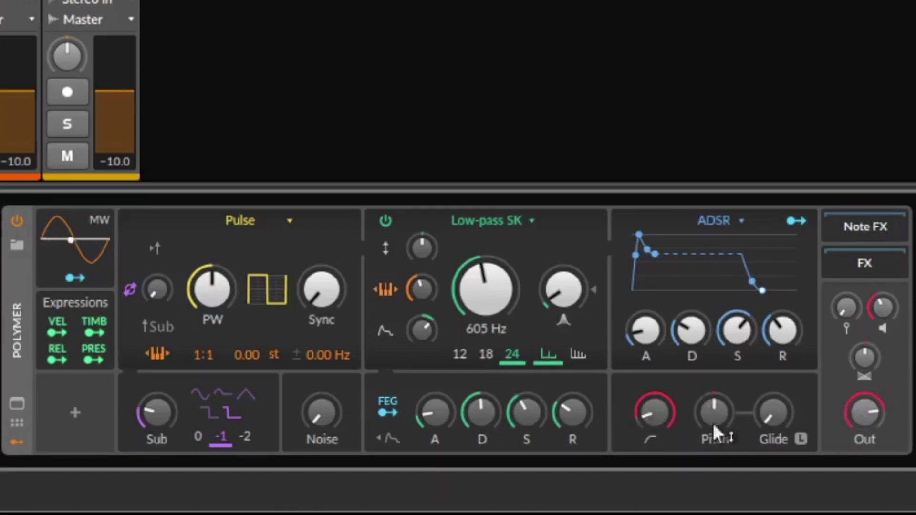
pyautogui.moveTo(651, 417)
pyautogui.mouseDown()
pyautogui.moveTo(651, 381)
pyautogui.moveTo(651, 414)
pyautogui.mouseUp()
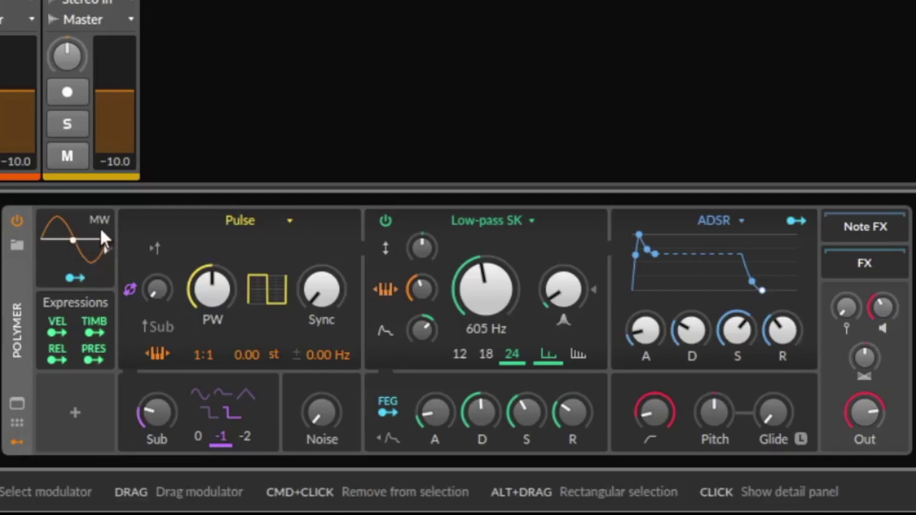
pyautogui.click(78, 239)
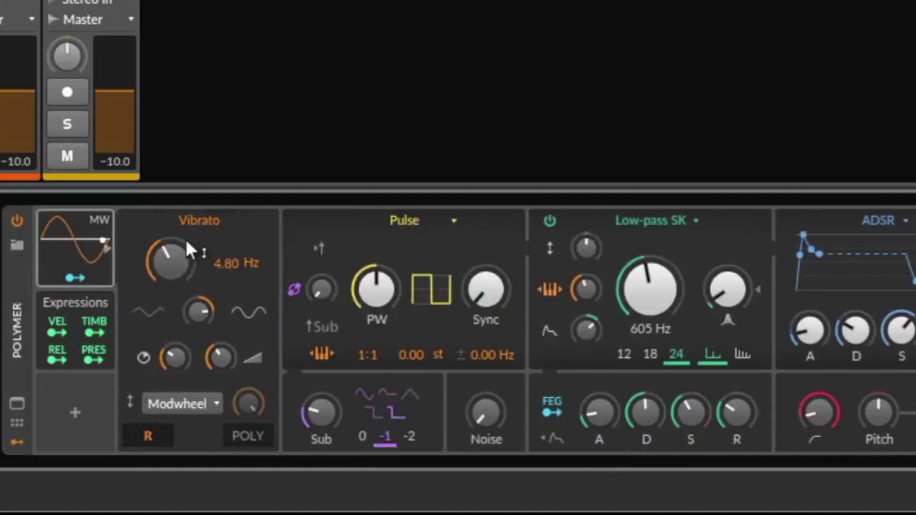
pyautogui.click(84, 237)
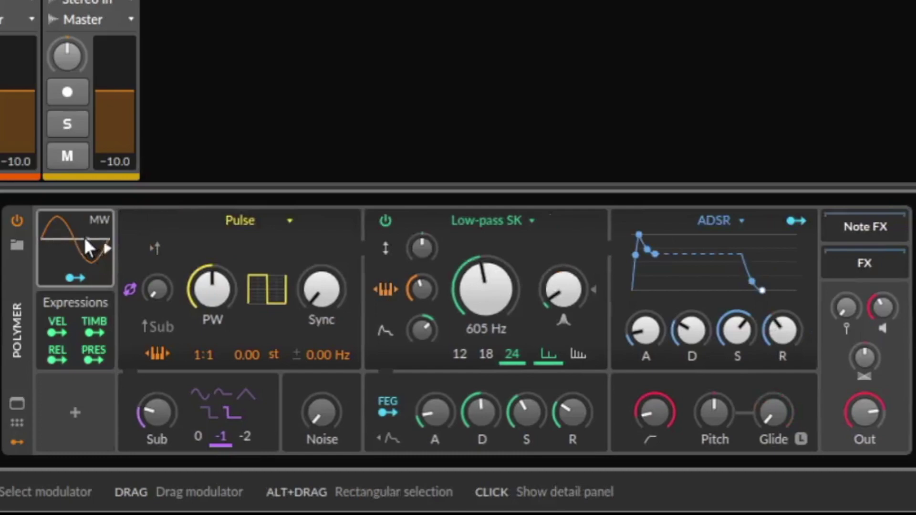
pyautogui.click(85, 236)
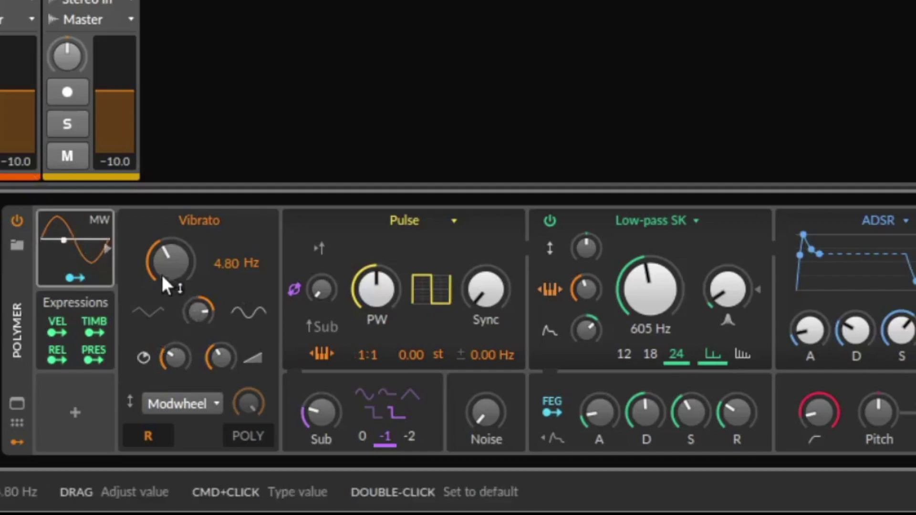
pyautogui.click(79, 221)
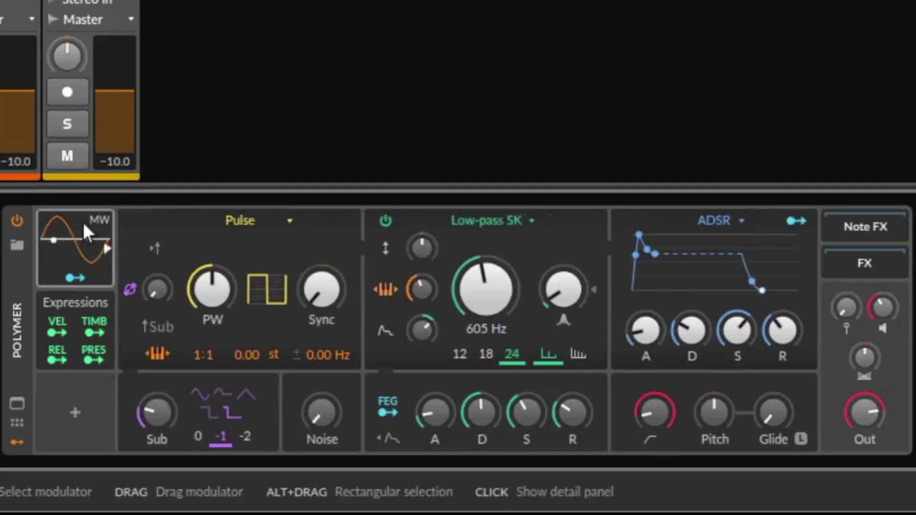
# Step: Expand the device view and settle the low-pass cutoff at 988 Hz
pyautogui.click(19, 401)
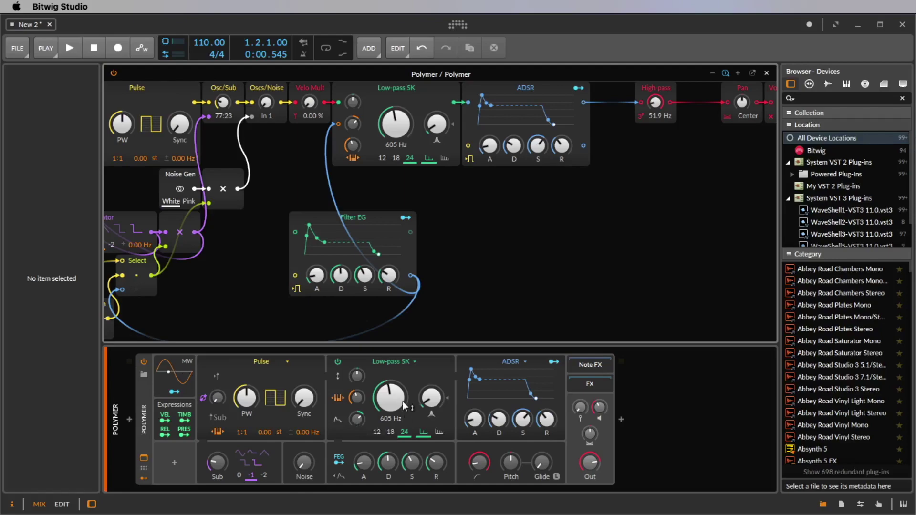
pyautogui.moveTo(405, 407); pyautogui.dragTo(404, 389)
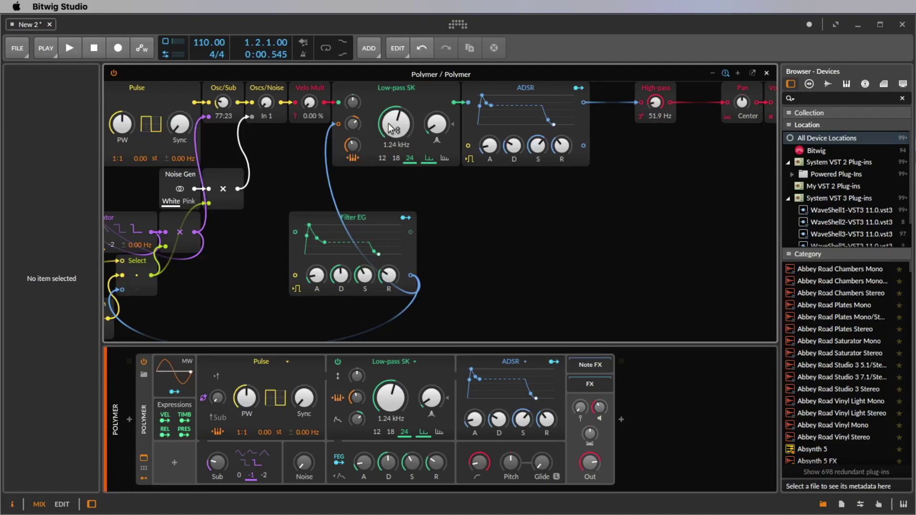
pyautogui.moveTo(392, 128); pyautogui.dragTo(408, 290)
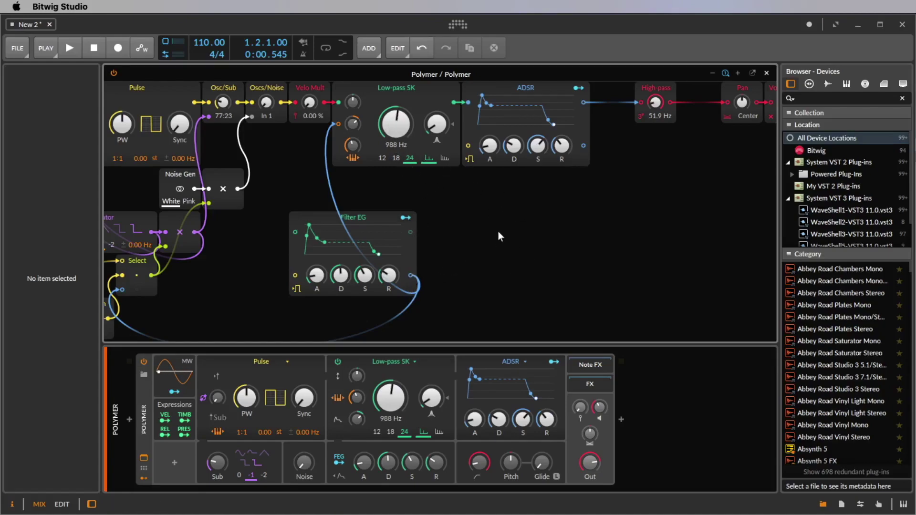
# Step: Convert Polymer into a Poly Grid and open its patch editor
pyautogui.rightClick(142, 417)
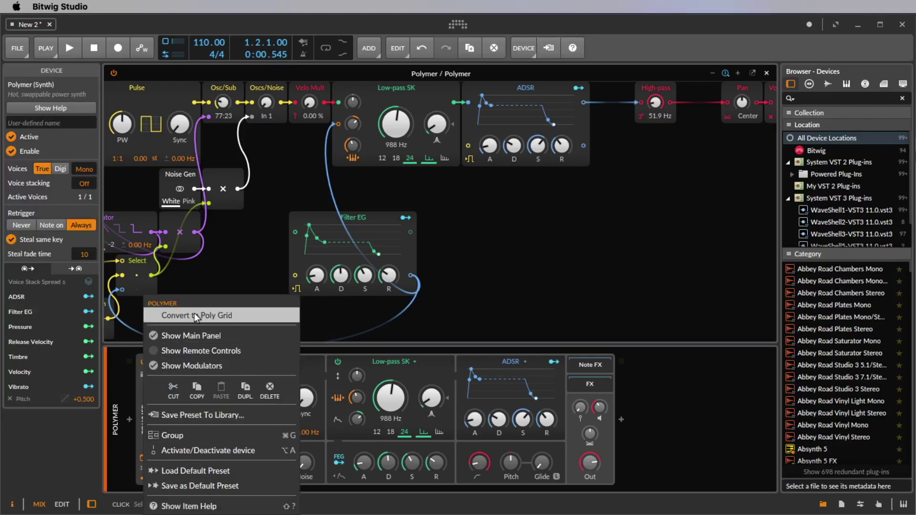
pyautogui.click(229, 313)
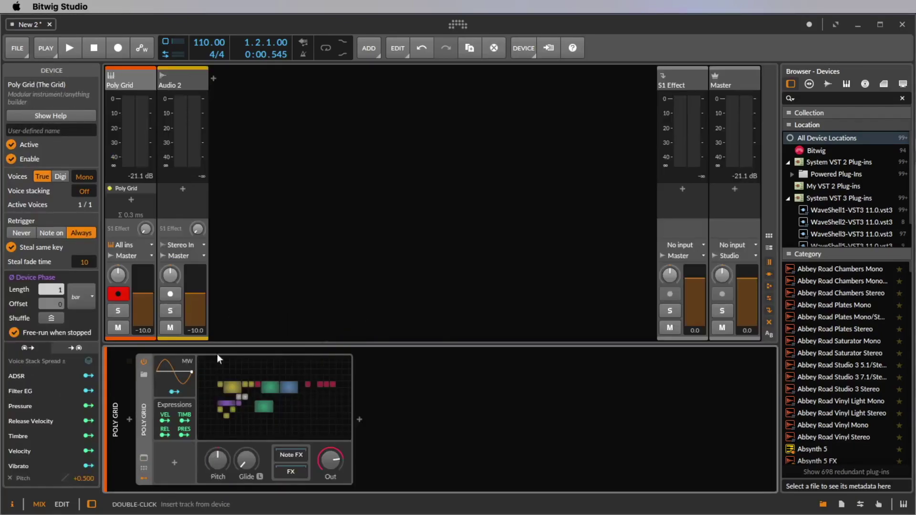
pyautogui.click(143, 456)
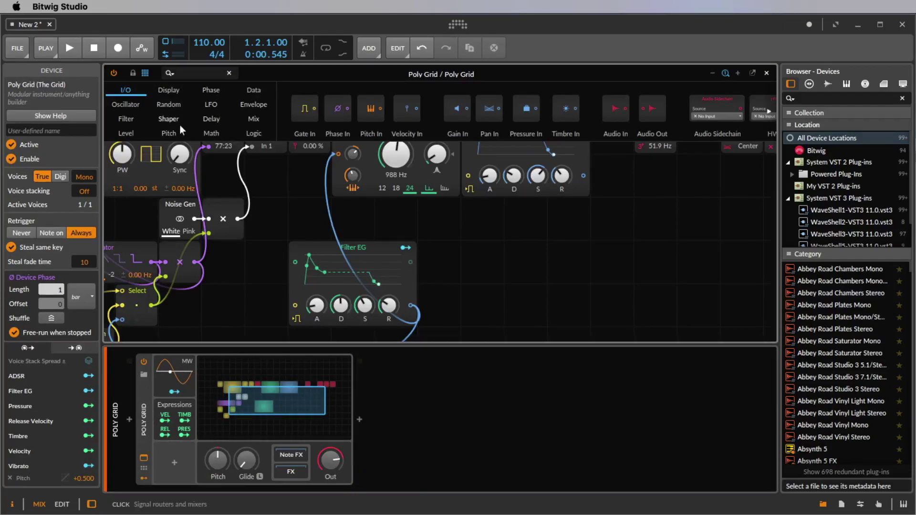
# Step: Add a second Pulse oscillator module, cable it into a Mixer, and adjust its pulse width
pyautogui.click(125, 104)
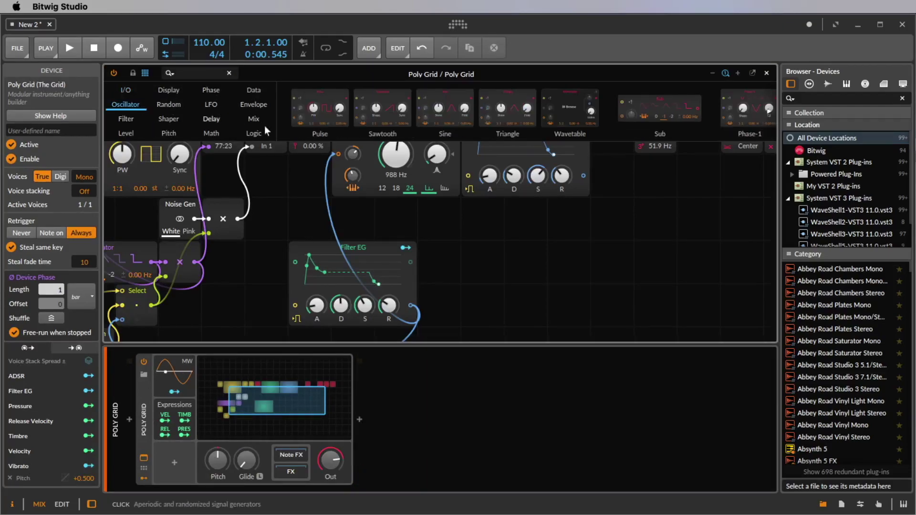
pyautogui.click(510, 226)
pyautogui.scroll(3, 488, 311)
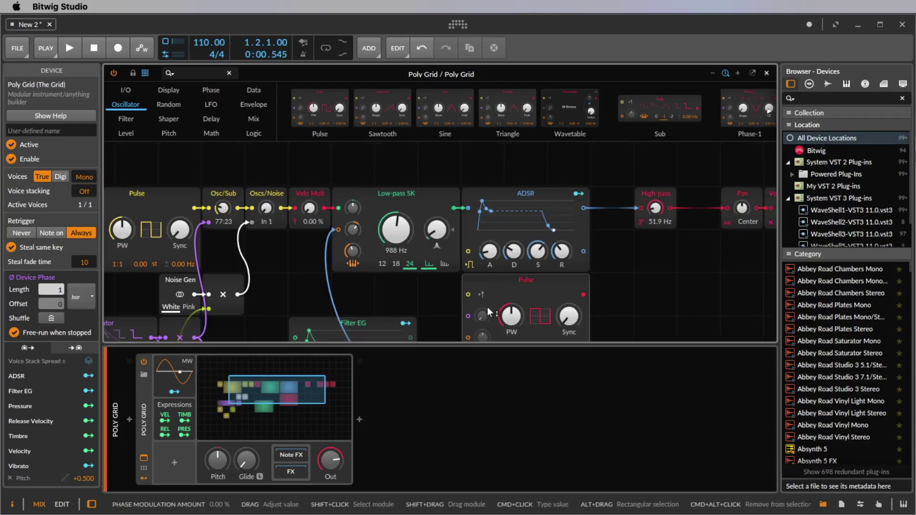
pyautogui.moveTo(585, 293); pyautogui.dragTo(470, 208)
pyautogui.moveTo(520, 320); pyautogui.dragTo(520, 320)
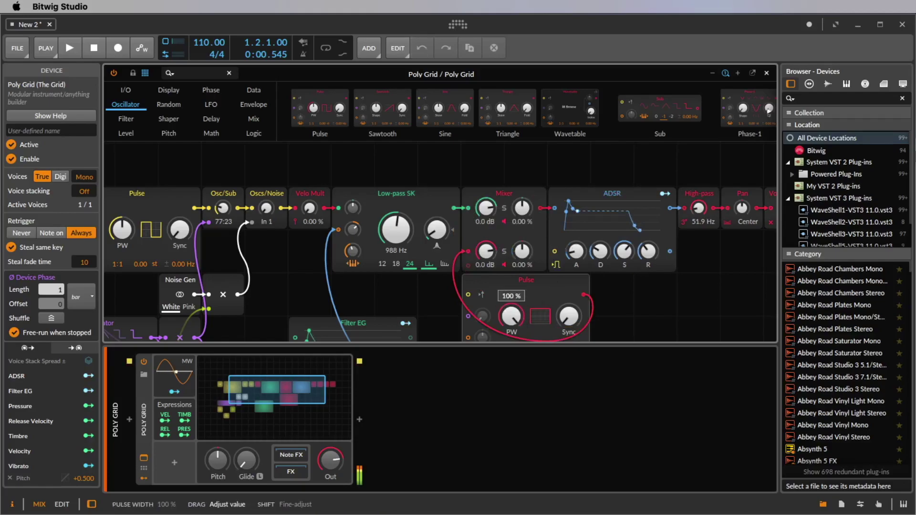
pyautogui.scroll(-1, 634, 253)
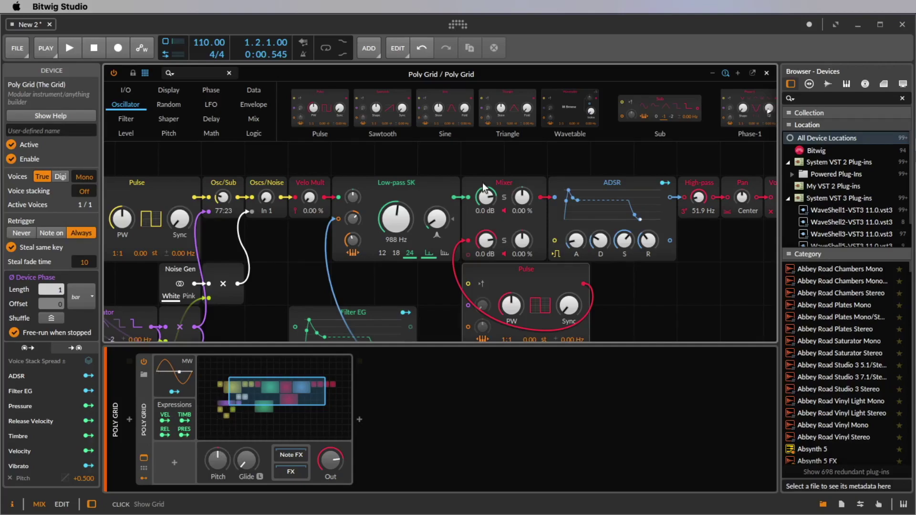
# Step: Delete the Poly Grid and load a fresh Polymer, searching 'pol' in the browser
pyautogui.click(147, 436)
pyautogui.press('Delete')
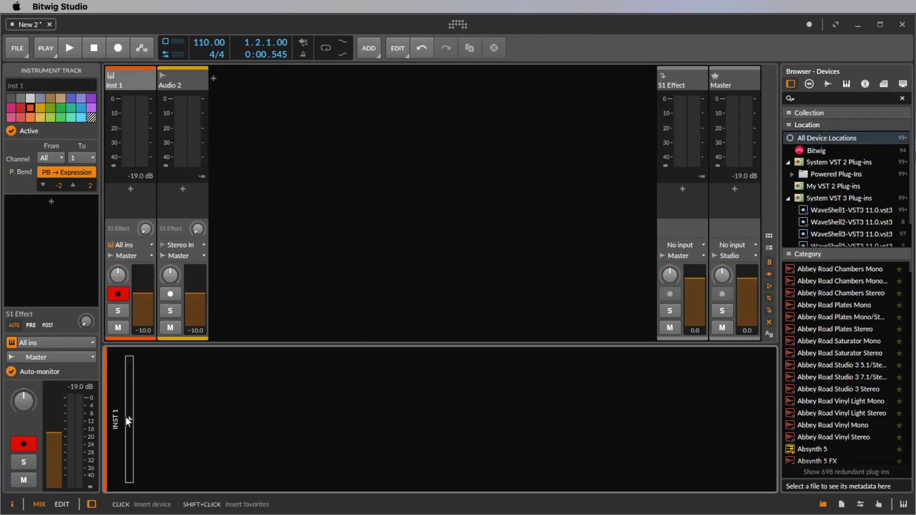
pyautogui.click(130, 419)
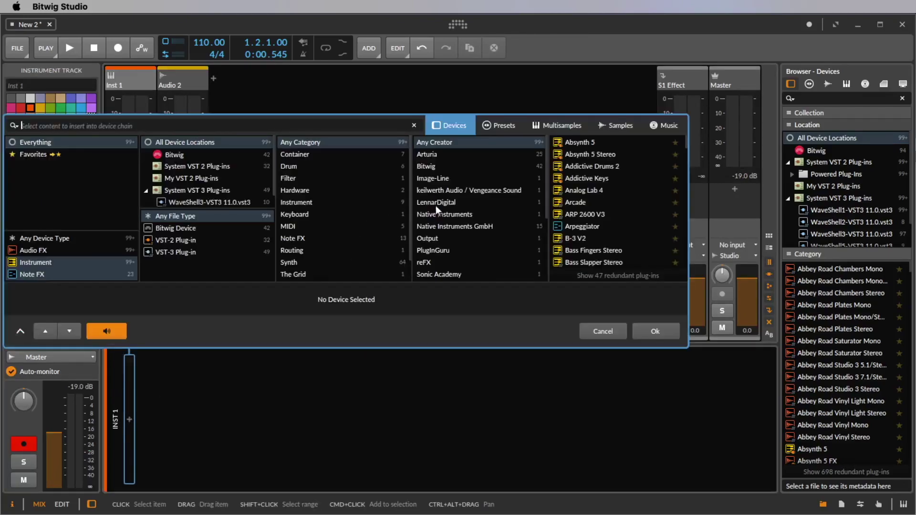
pyautogui.write('pol')
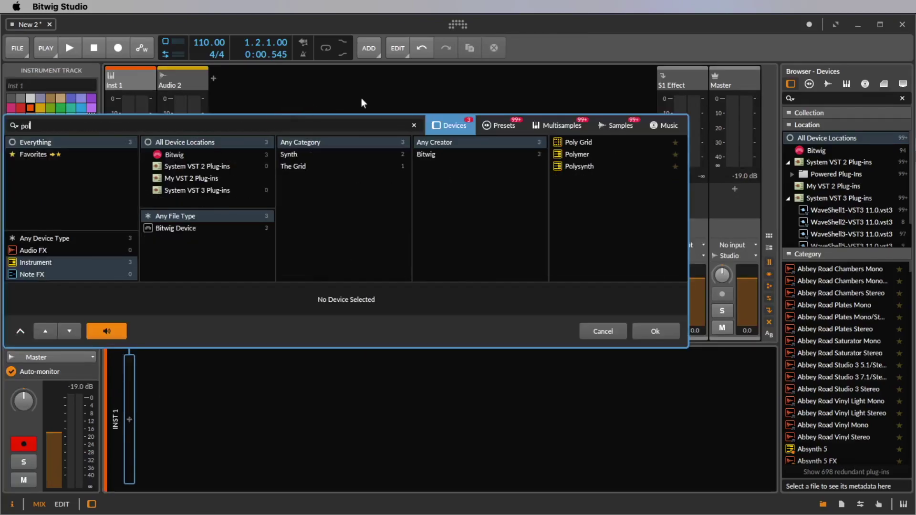
pyautogui.doubleClick(586, 150)
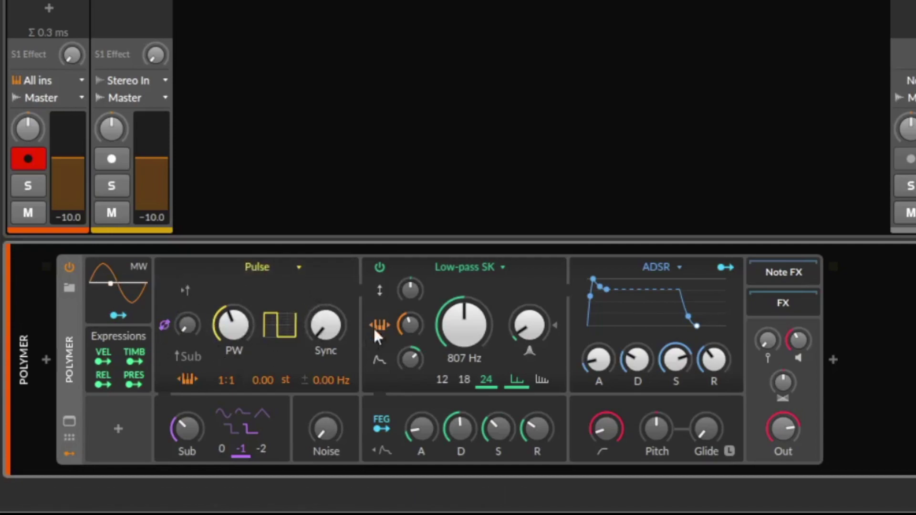
pyautogui.click(292, 267)
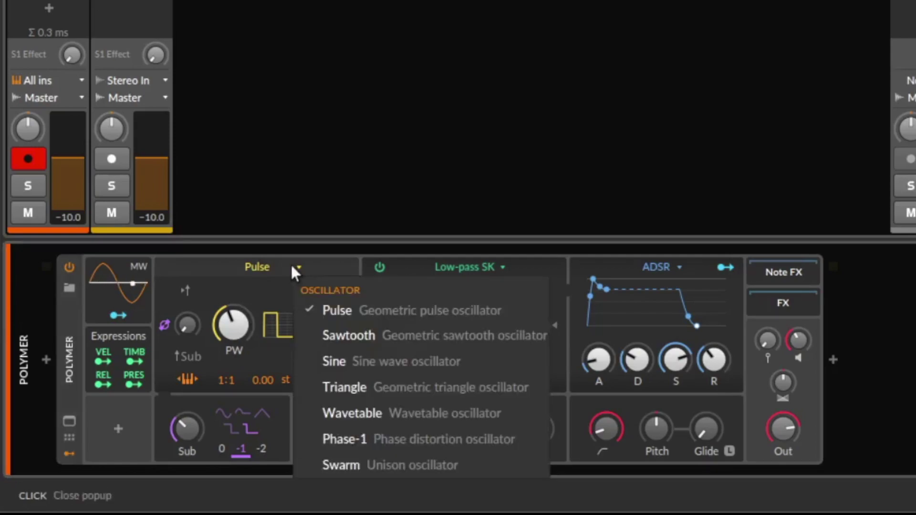
pyautogui.click(241, 268)
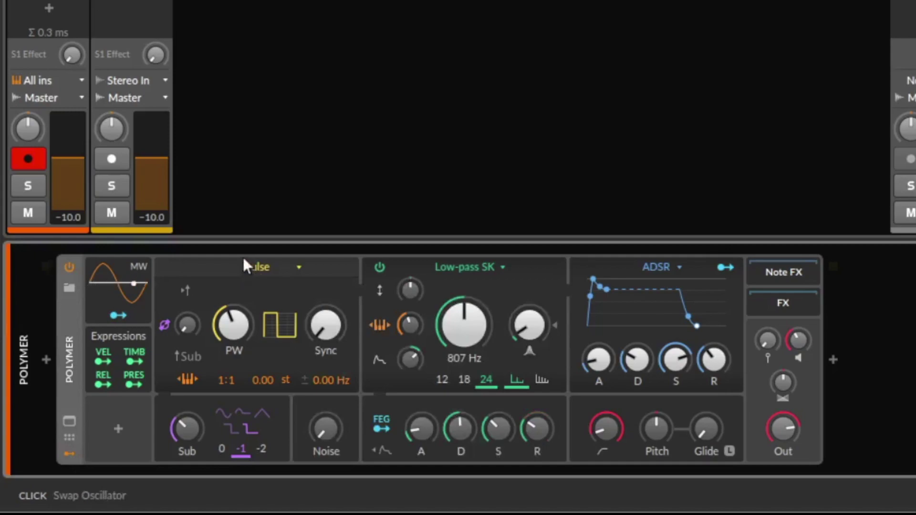
pyautogui.moveTo(247, 316)
pyautogui.mouseDown()
pyautogui.moveTo(247, 282)
pyautogui.moveTo(247, 315)
pyautogui.mouseUp()
pyautogui.moveTo(318, 326)
pyautogui.mouseDown()
pyautogui.moveTo(318, 287)
pyautogui.moveTo(318, 326)
pyautogui.mouseUp()
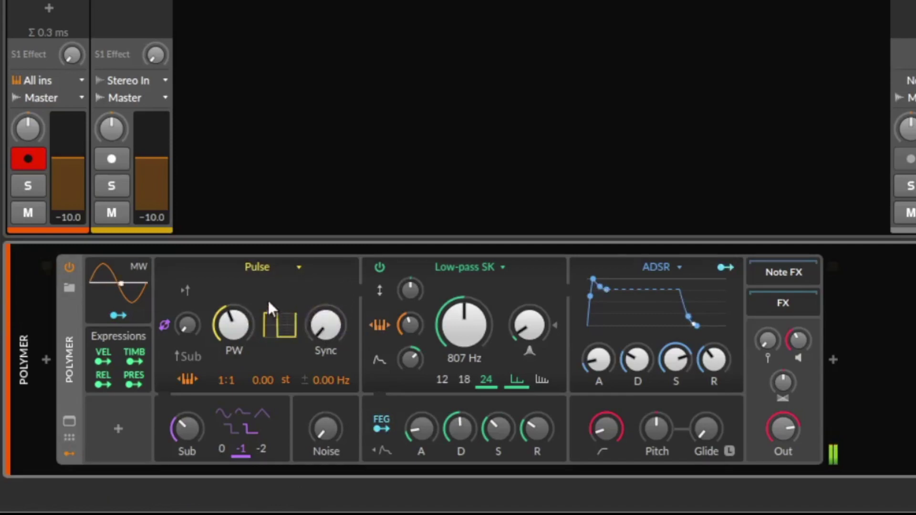
pyautogui.click(267, 263)
pyautogui.click(314, 340)
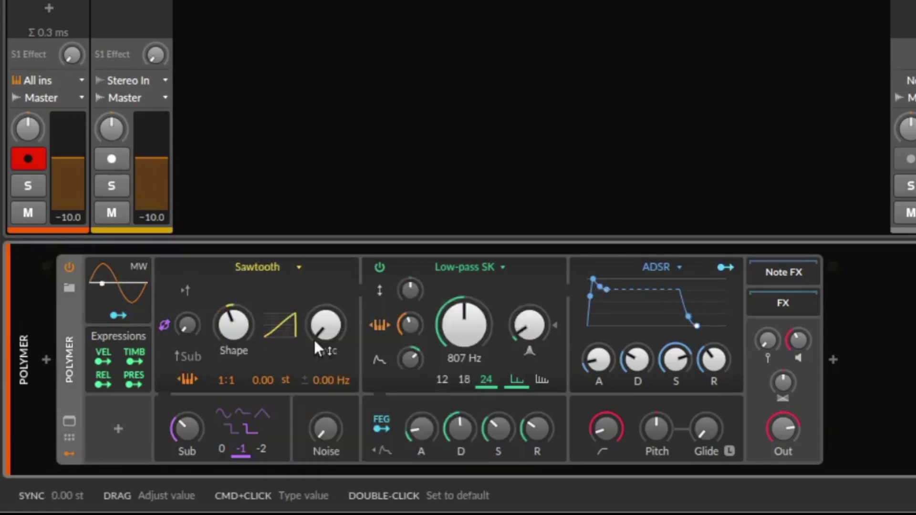
pyautogui.moveTo(233, 325); pyautogui.dragTo(234, 355)
pyautogui.moveTo(348, 331)
pyautogui.mouseDown()
pyautogui.moveTo(349, 305)
pyautogui.moveTo(350, 344)
pyautogui.mouseUp()
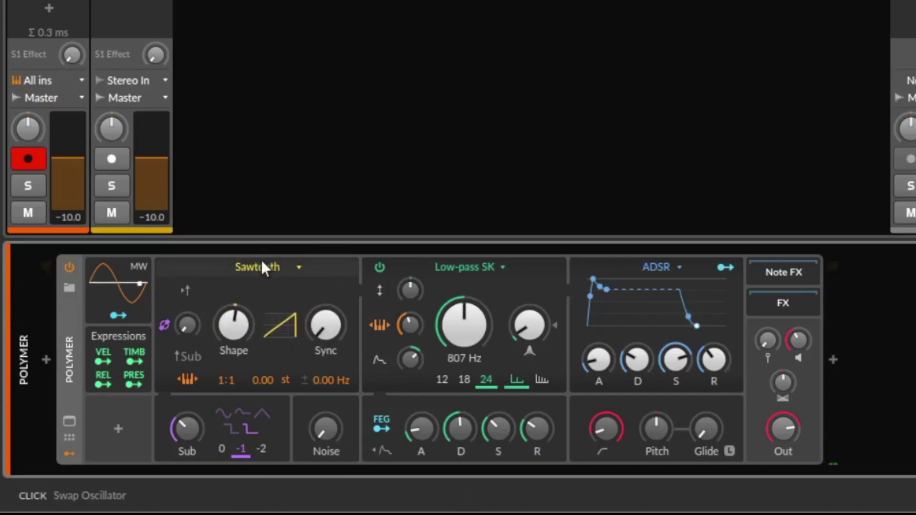
pyautogui.click(262, 263)
pyautogui.click(356, 358)
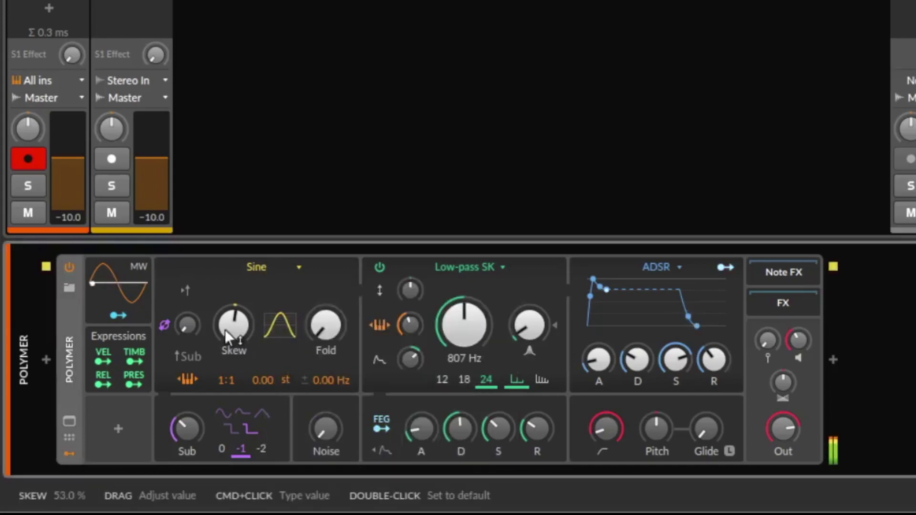
pyautogui.moveTo(187, 428); pyautogui.dragTo(187, 429)
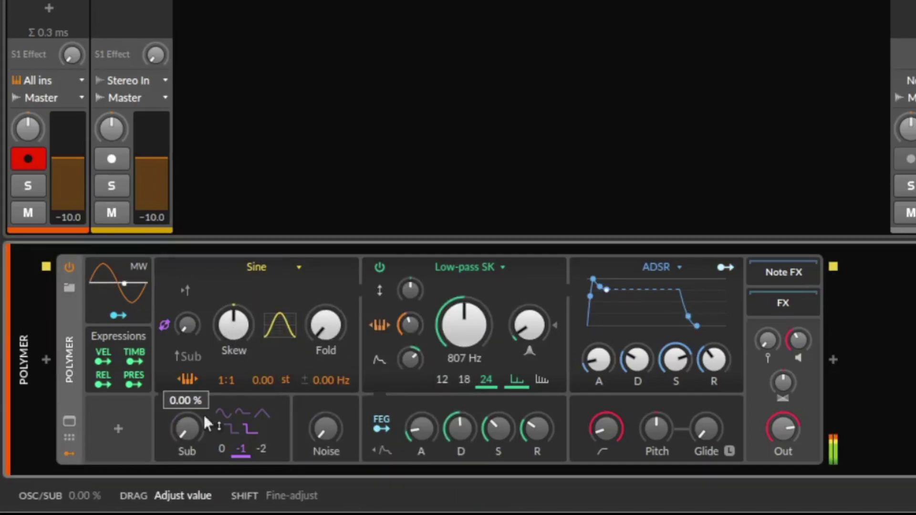
pyautogui.moveTo(325, 328)
pyautogui.mouseDown()
pyautogui.moveTo(324, 299)
pyautogui.moveTo(324, 330)
pyautogui.mouseUp()
pyautogui.click(267, 261)
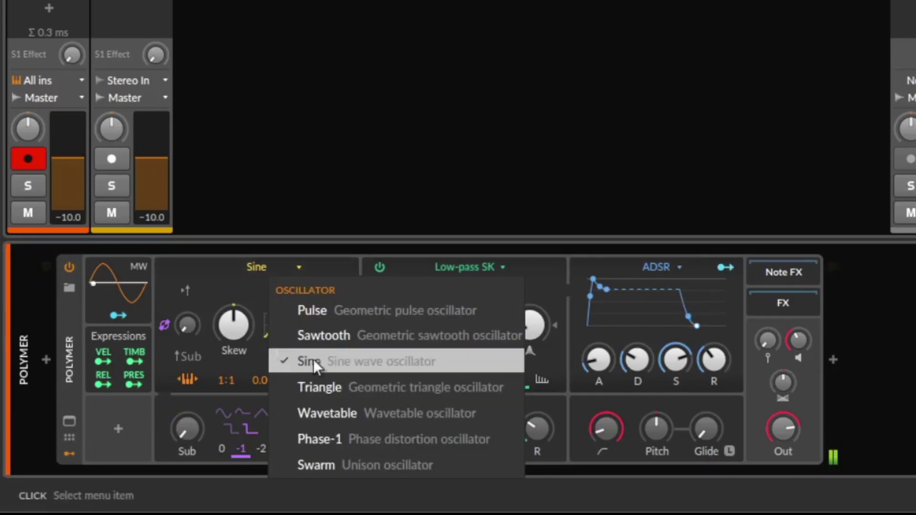
pyautogui.click(368, 386)
pyautogui.moveTo(250, 322); pyautogui.dragTo(250, 343)
pyautogui.moveTo(326, 324)
pyautogui.mouseDown()
pyautogui.moveTo(326, 308)
pyautogui.moveTo(326, 324)
pyautogui.mouseUp()
pyautogui.click(246, 265)
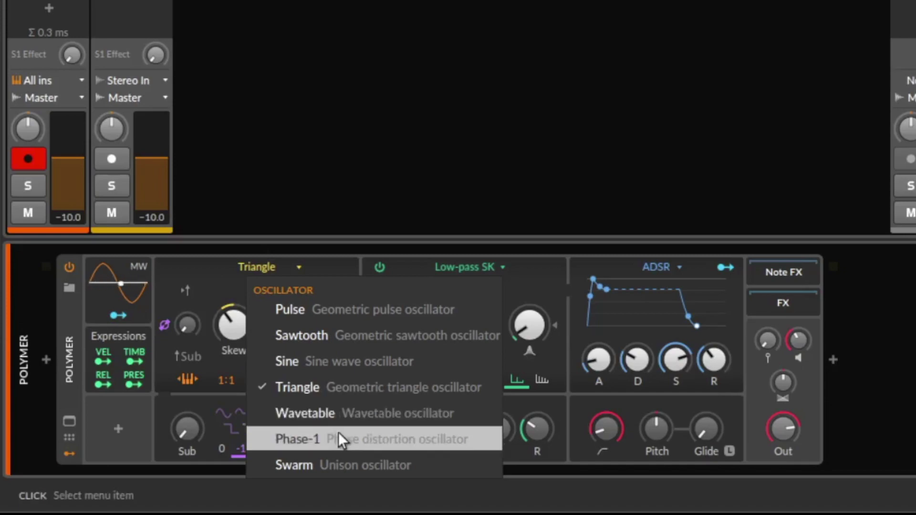
pyautogui.click(338, 434)
pyautogui.moveTo(233, 331)
pyautogui.mouseDown()
pyautogui.moveTo(234, 298)
pyautogui.moveTo(233, 331)
pyautogui.mouseUp()
pyautogui.click(263, 265)
pyautogui.click(305, 468)
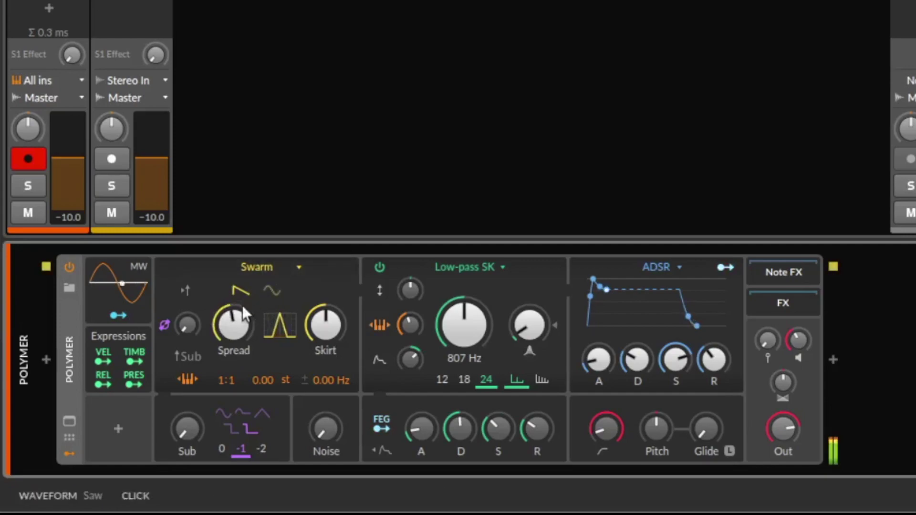
pyautogui.moveTo(243, 309); pyautogui.dragTo(243, 309)
pyautogui.click(278, 264)
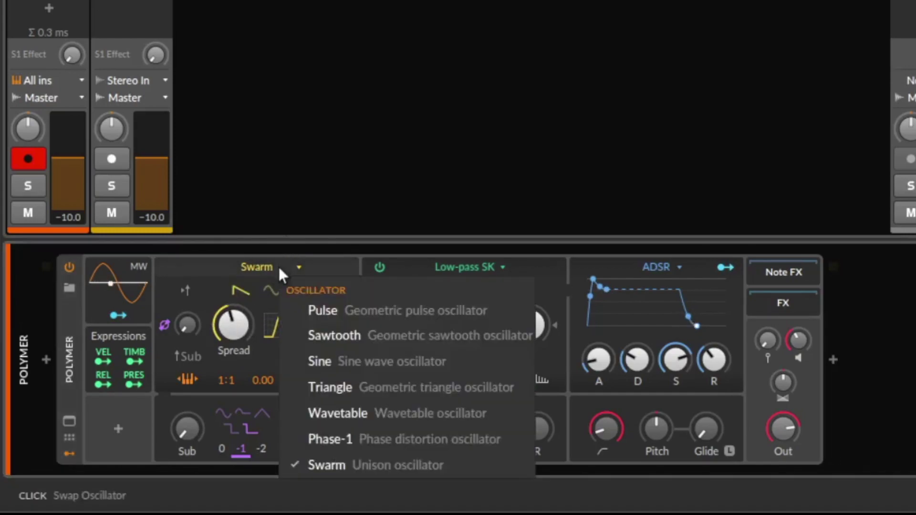
pyautogui.click(319, 313)
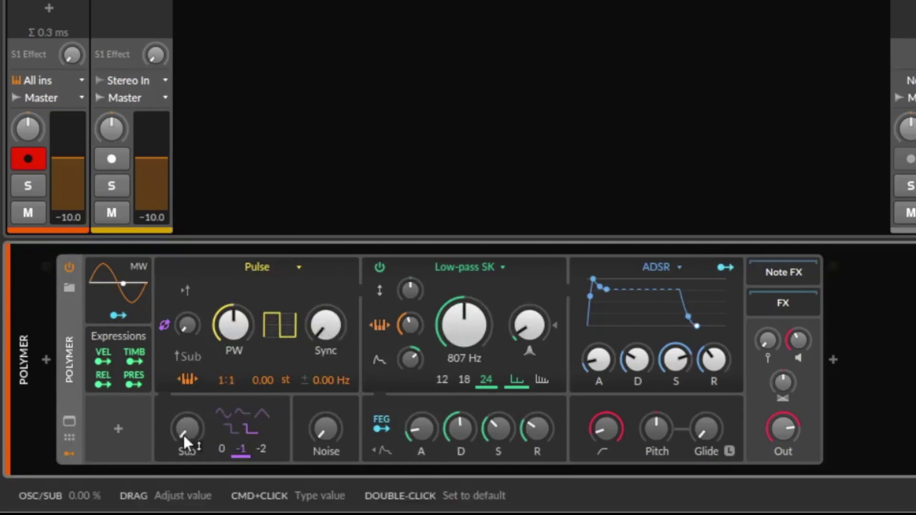
# Step: Raise the Sub level to 8% with the 25% pulse waveform at octave -1
pyautogui.moveTo(185, 431); pyautogui.dragTo(185, 408)
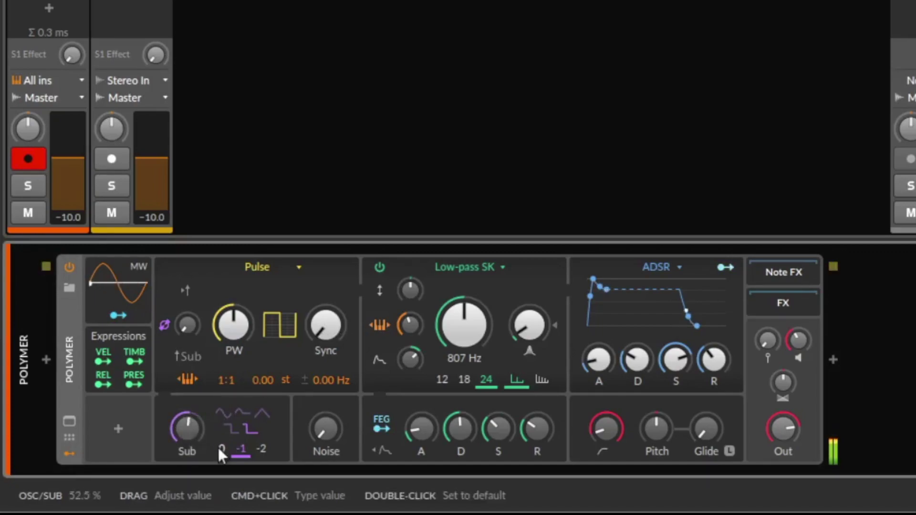
pyautogui.click(224, 415)
pyautogui.click(262, 411)
pyautogui.click(251, 427)
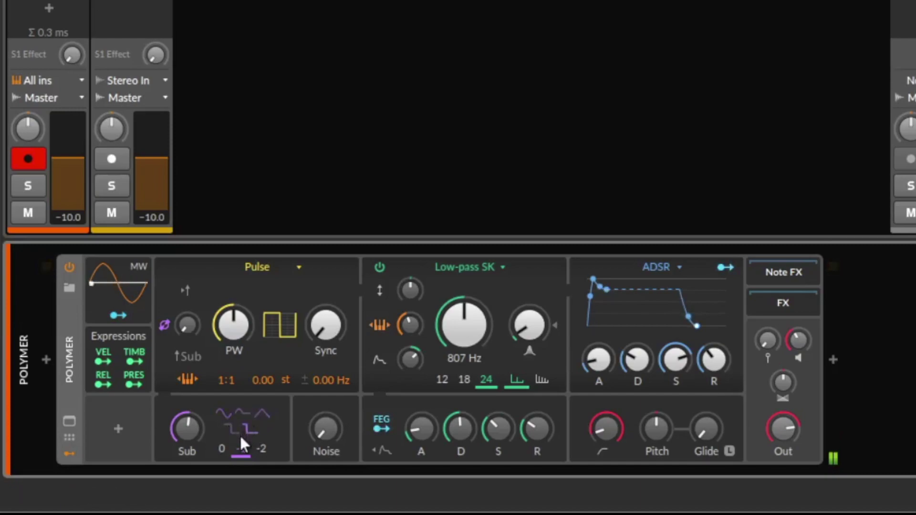
pyautogui.click(219, 449)
pyautogui.click(238, 447)
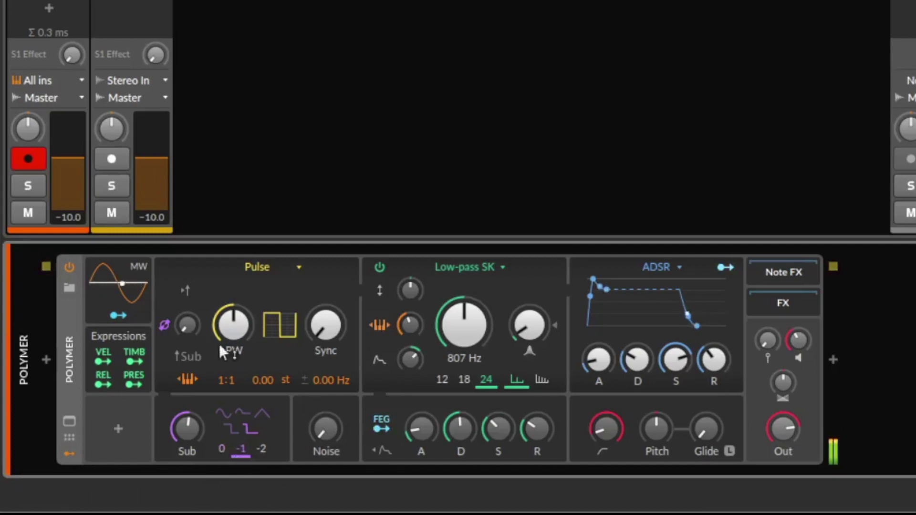
pyautogui.click(262, 447)
pyautogui.click(245, 444)
# Step: Settle the Sub at 9% and add phase modulation (3.28%) and sync (+0.72 st)
pyautogui.moveTo(183, 430); pyautogui.dragTo(179, 364)
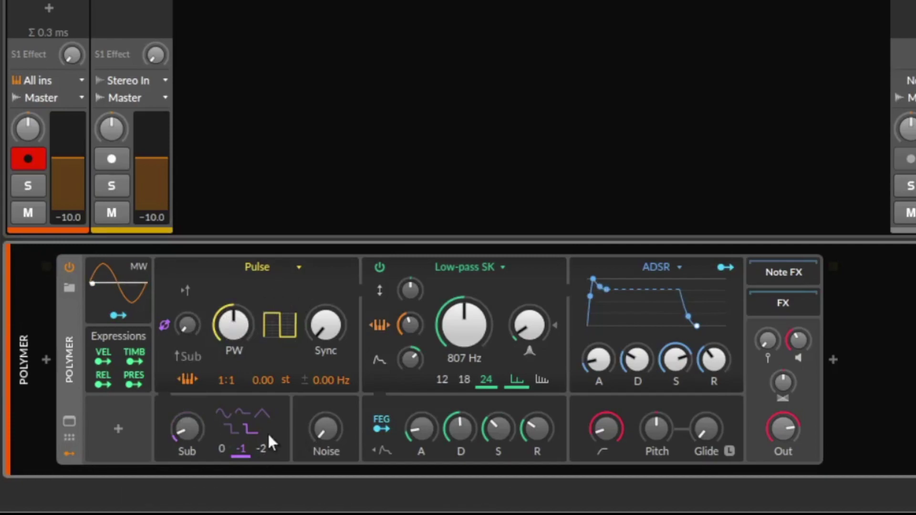
pyautogui.moveTo(187, 326)
pyautogui.mouseDown()
pyautogui.moveTo(188, 294)
pyautogui.moveTo(183, 329)
pyautogui.mouseUp()
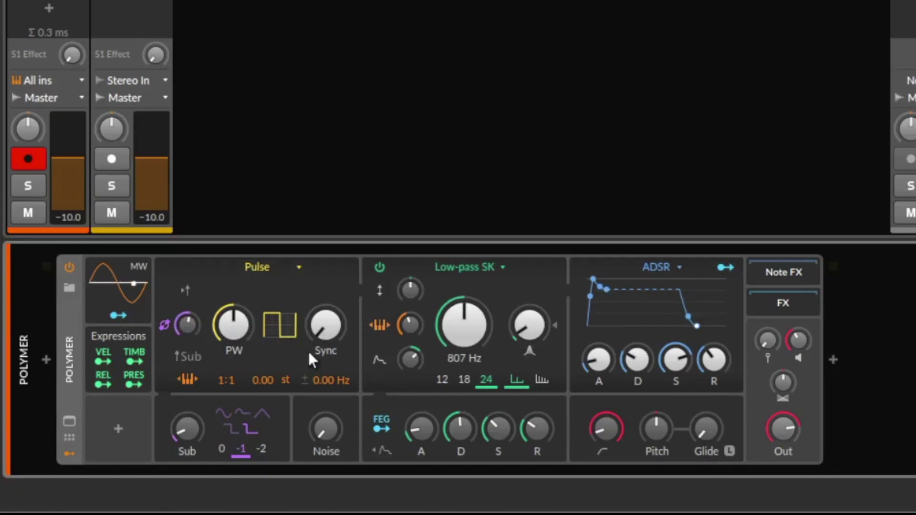
pyautogui.moveTo(334, 331)
pyautogui.mouseDown()
pyautogui.moveTo(334, 292)
pyautogui.moveTo(334, 329)
pyautogui.mouseUp()
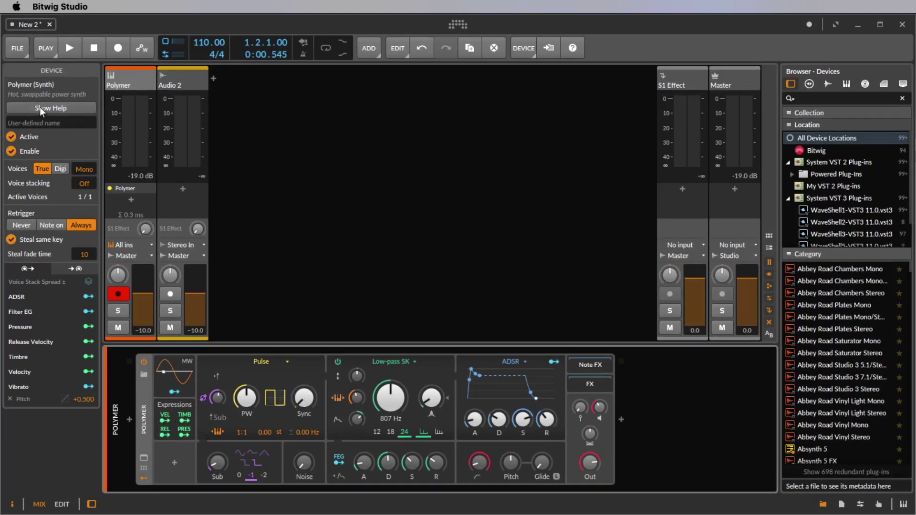
# Step: Show Polymer's help overlay and scroll through its oscillator, filter and envelope annotations
pyautogui.click(39, 107)
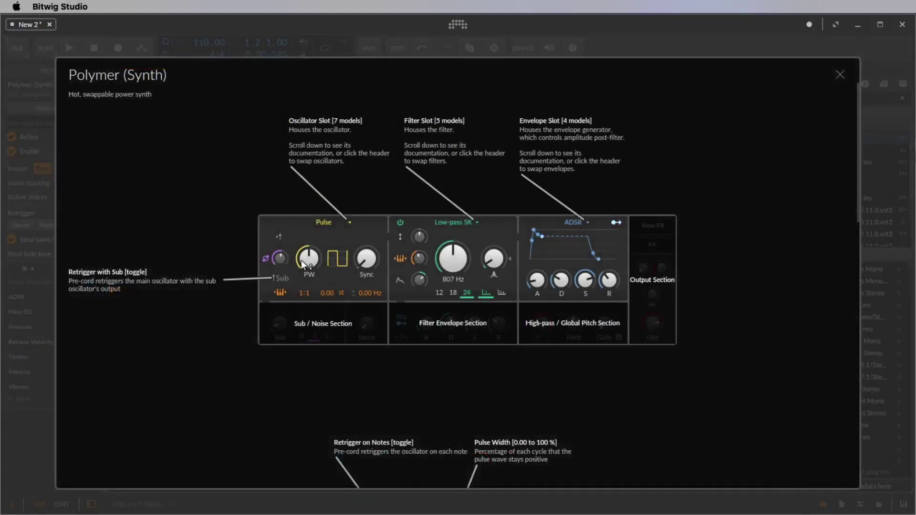
pyautogui.moveTo(301, 260); pyautogui.dragTo(301, 239)
pyautogui.scroll(-5, 382, 316)
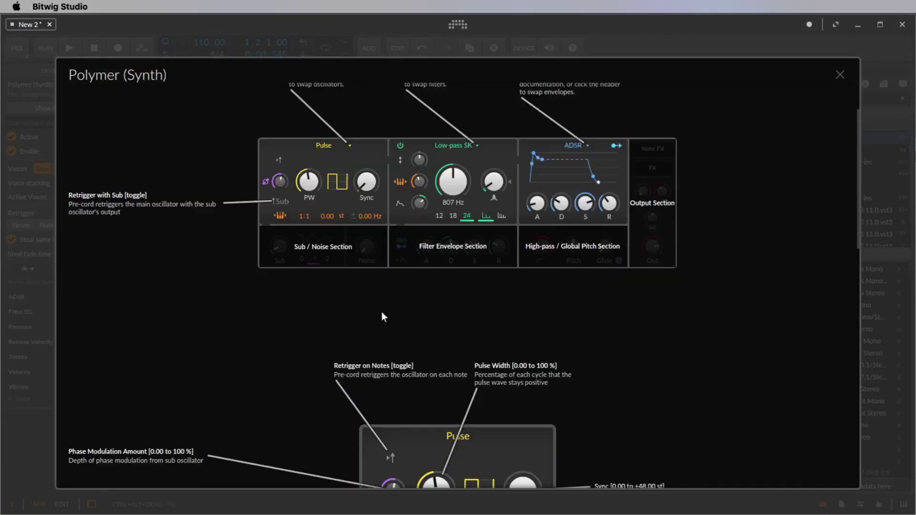
pyautogui.scroll(-5, 382, 313)
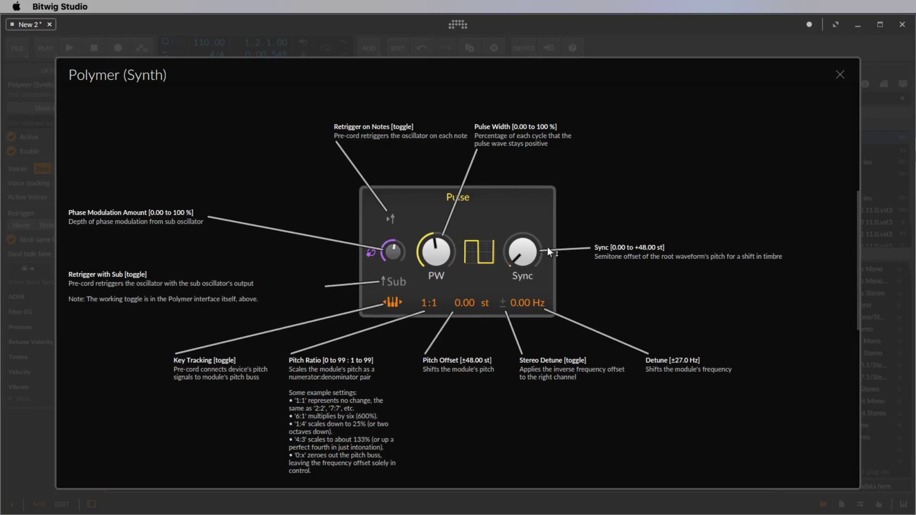
pyautogui.moveTo(527, 258)
pyautogui.mouseDown()
pyautogui.moveTo(527, 239)
pyautogui.moveTo(528, 258)
pyautogui.mouseUp()
pyautogui.scroll(-13, 560, 333)
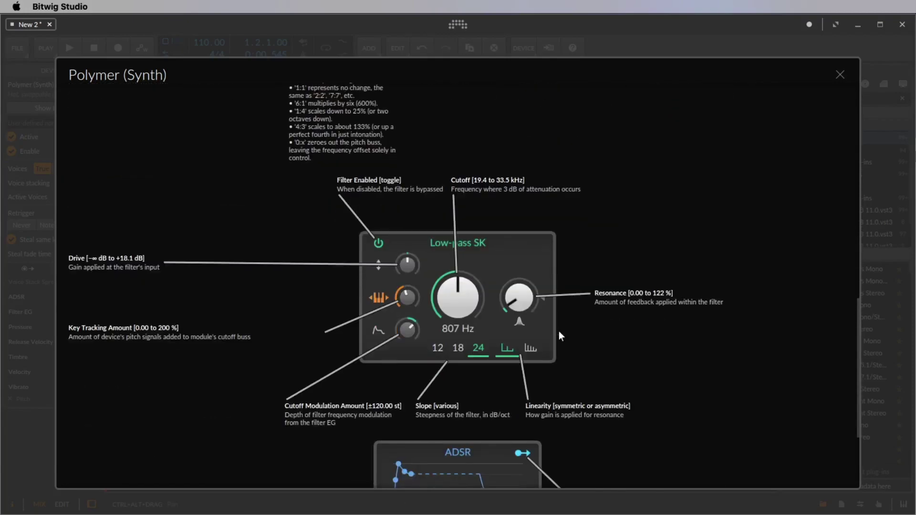
pyautogui.scroll(-2, 559, 332)
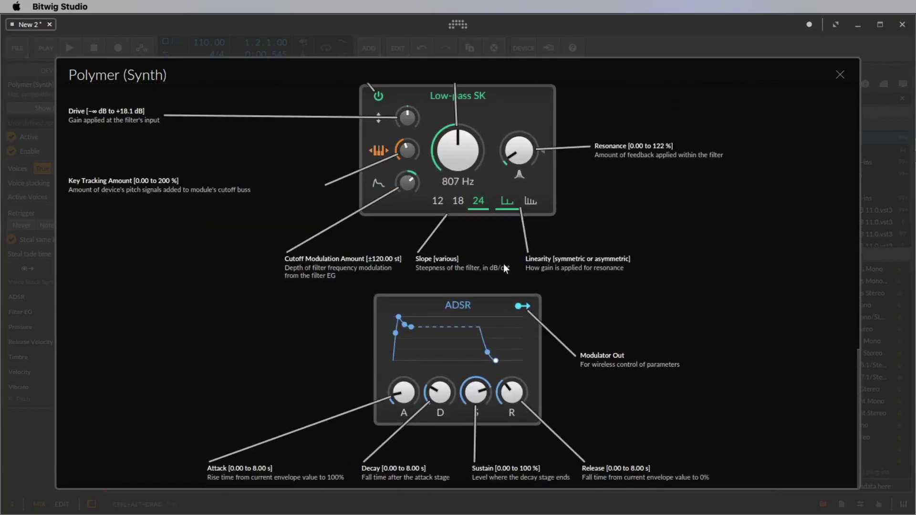
pyautogui.scroll(15, 472, 201)
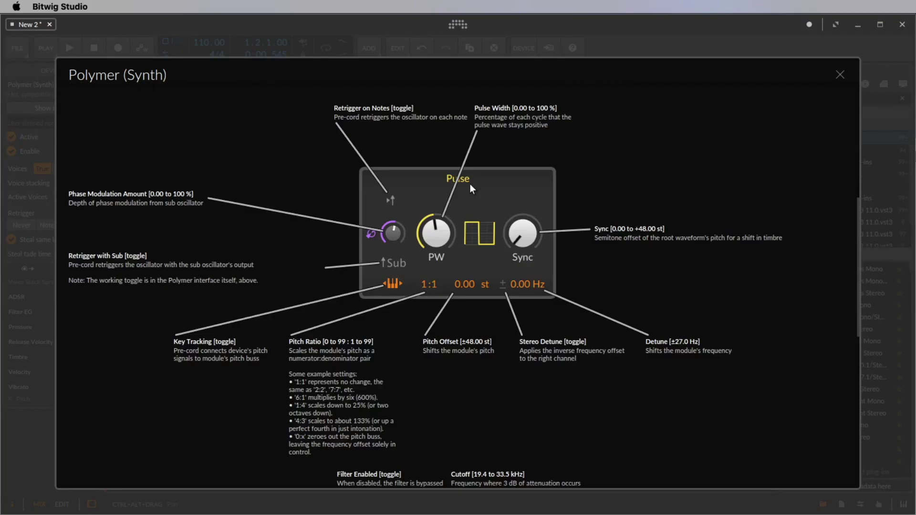
pyautogui.scroll(5, 467, 191)
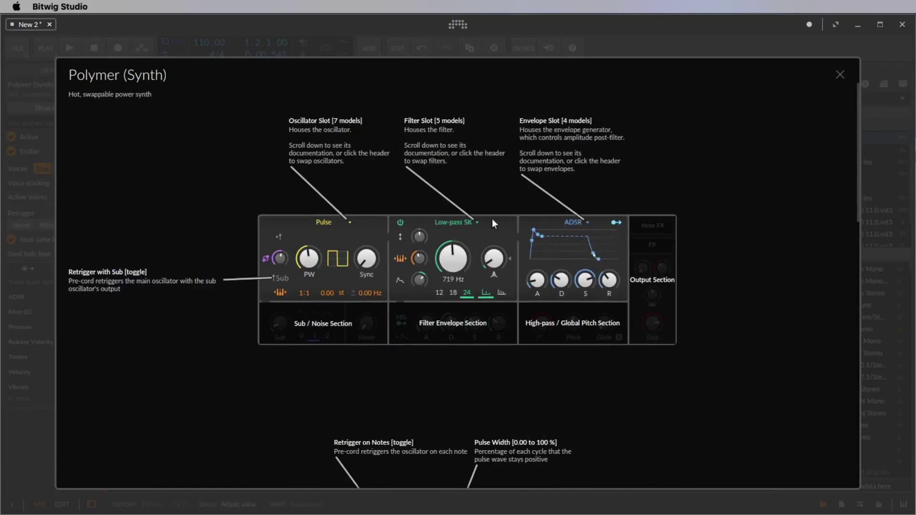
# Step: Close the help and switch the oscillator to Wavetable, keeping the Standard Four table
pyautogui.click(840, 75)
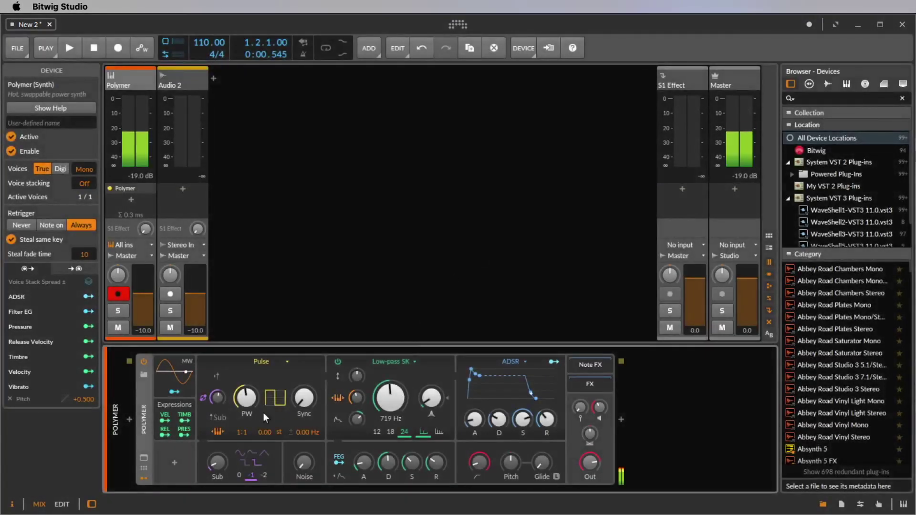
pyautogui.click(266, 362)
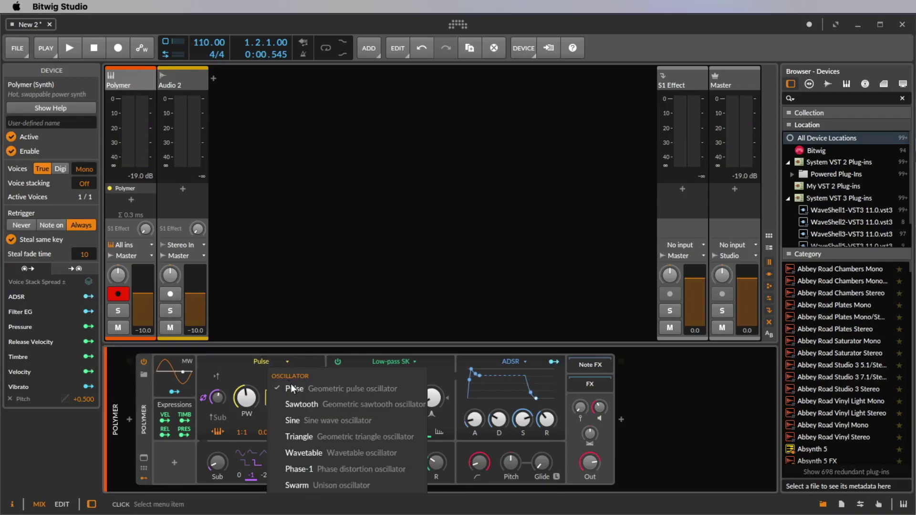
pyautogui.click(302, 453)
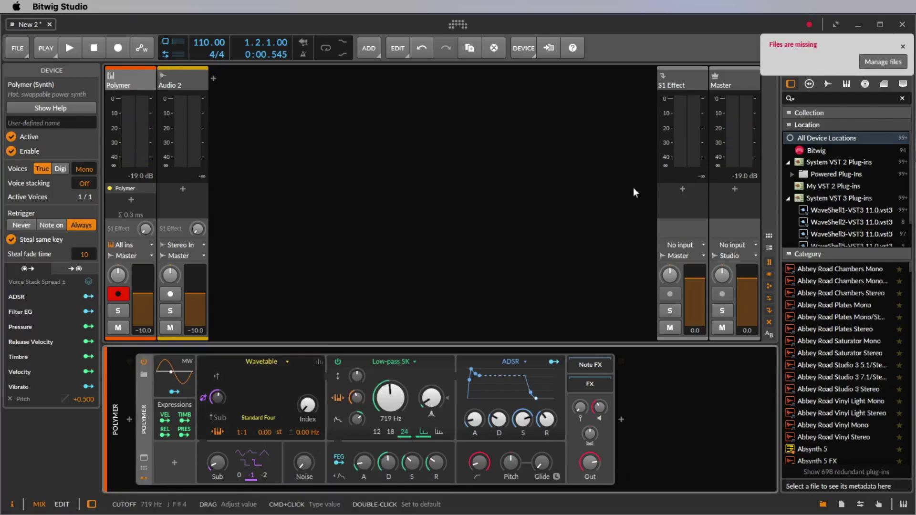
pyautogui.click(902, 47)
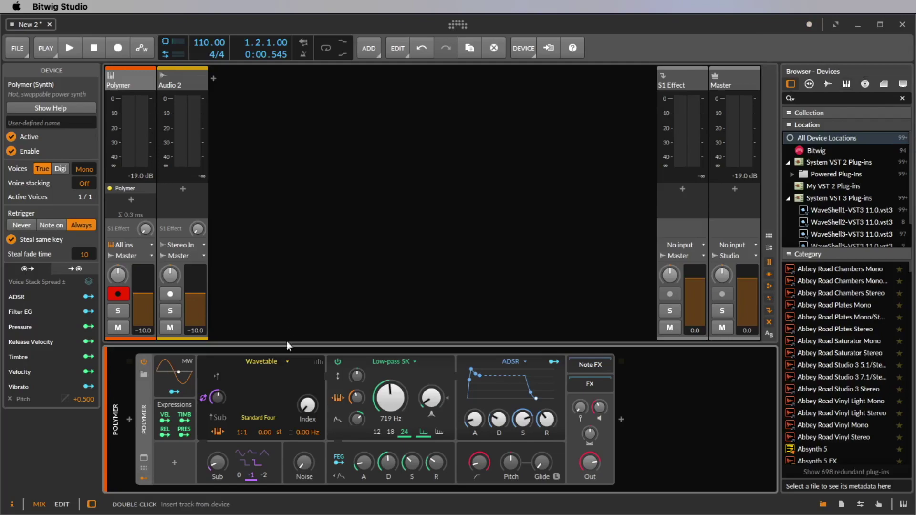
pyautogui.click(259, 417)
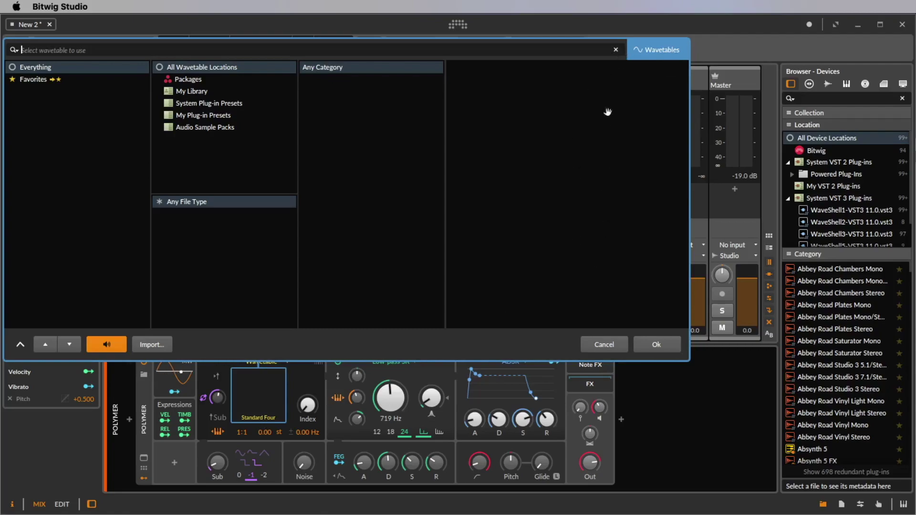
pyautogui.click(619, 347)
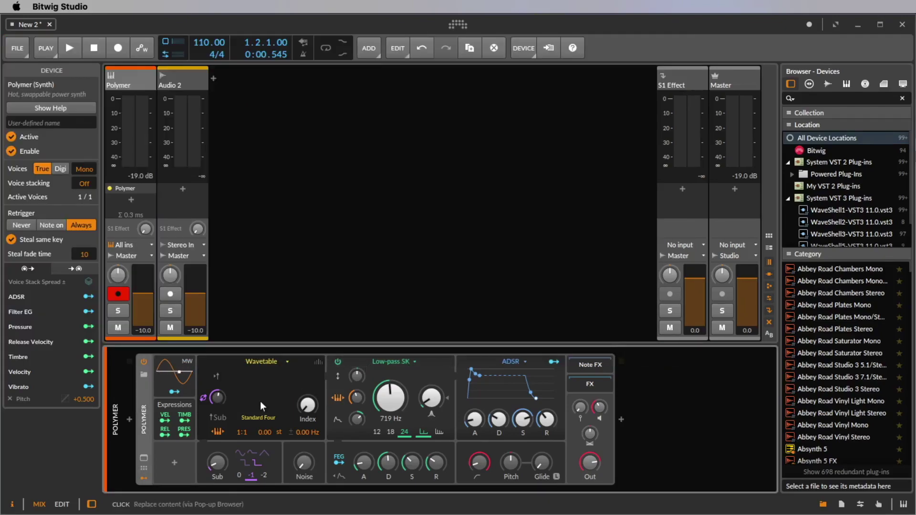
# Step: Drag Analog_BD_Sin.wav from the Serum Presets folder into Polymer's wavetable and sweep the Index
pyautogui.press('super+Tab')
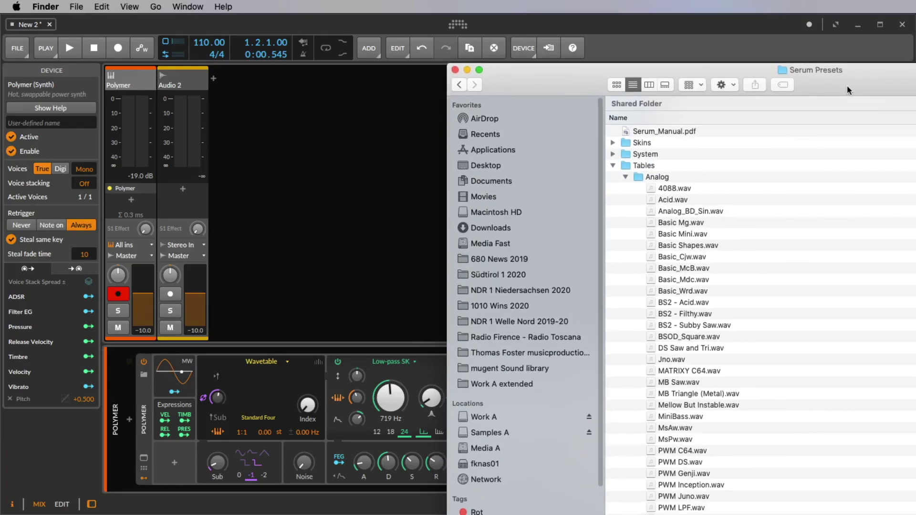
pyautogui.moveTo(846, 85); pyautogui.dragTo(828, 67)
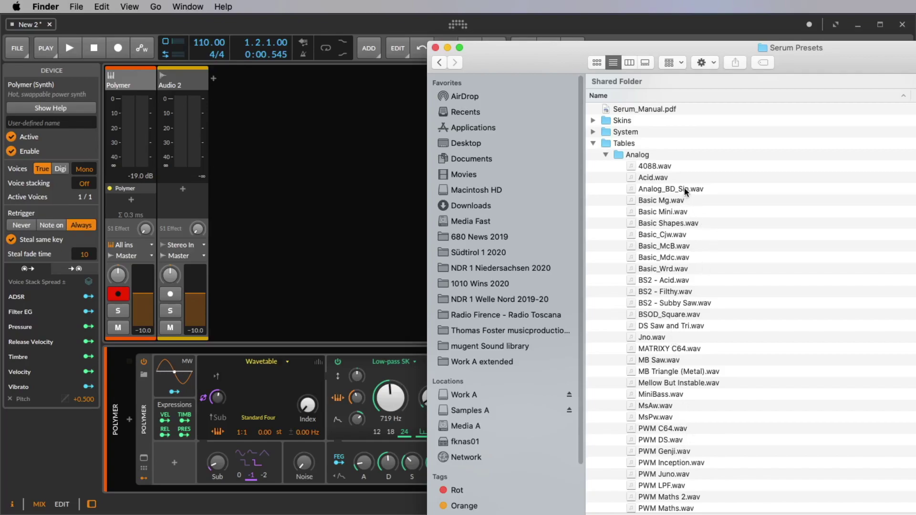
pyautogui.moveTo(685, 191); pyautogui.dragTo(271, 386)
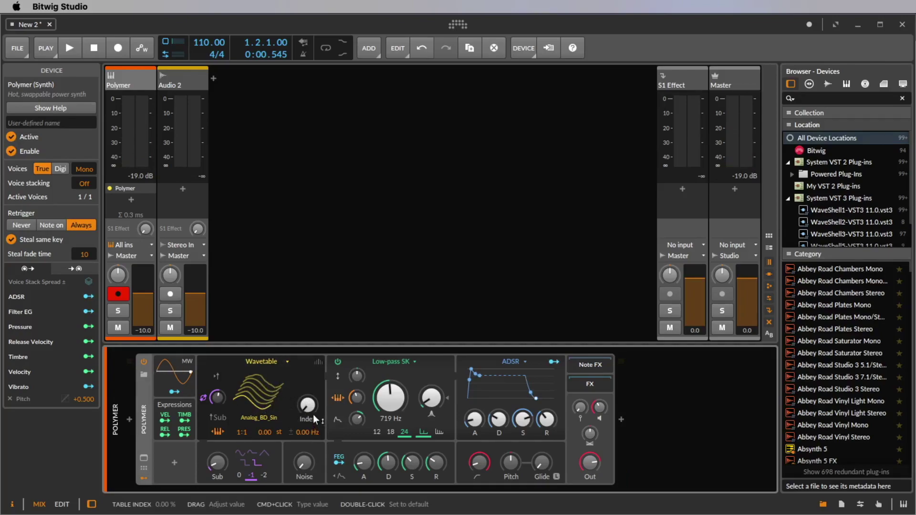
pyautogui.moveTo(311, 411); pyautogui.dragTo(311, 381)
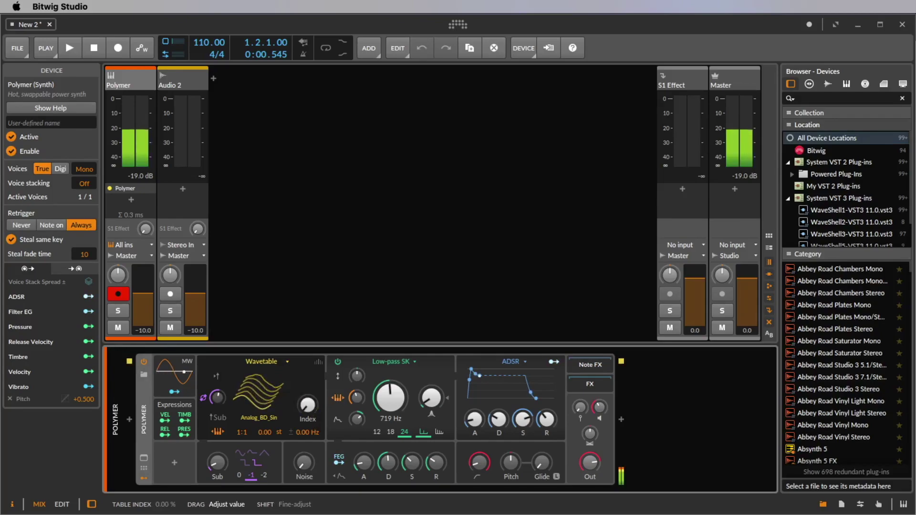
# Step: Load Basic Mg.wav as the wavetable instead and adjust its Index position
pyautogui.press('super+Tab')
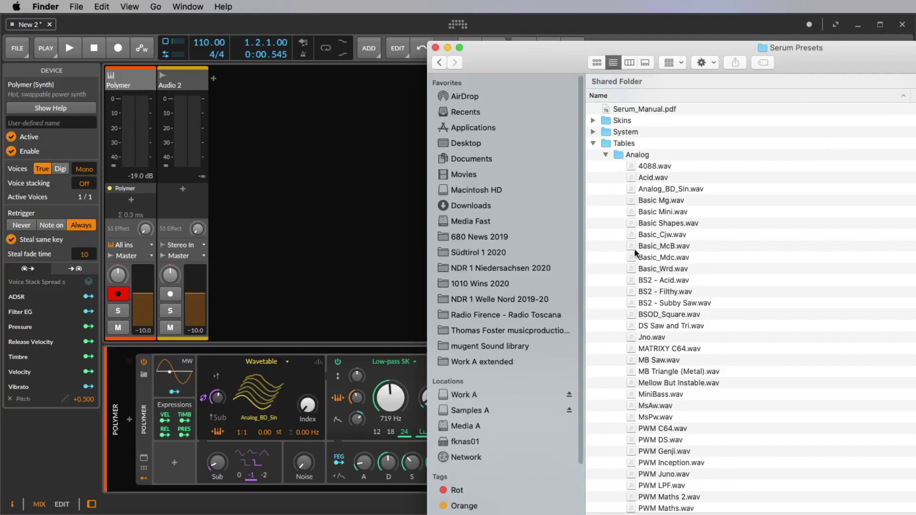
pyautogui.moveTo(657, 199); pyautogui.dragTo(307, 392)
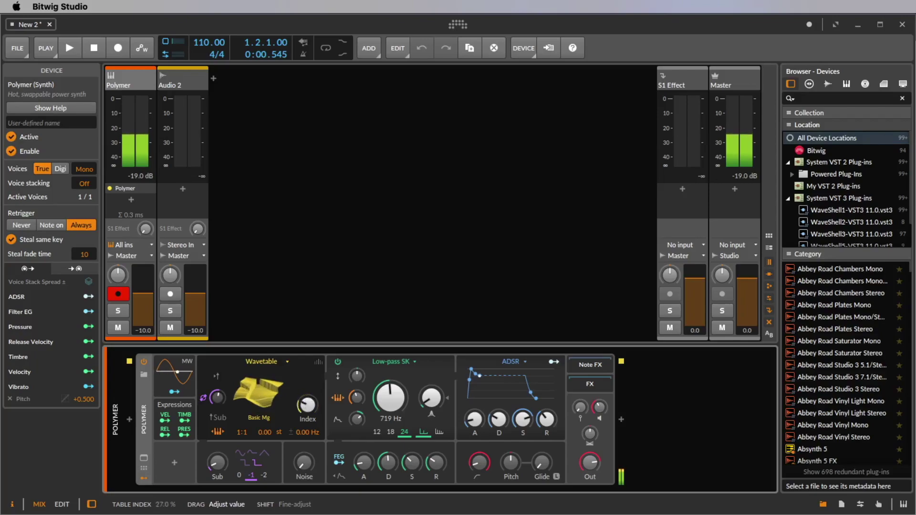
pyautogui.moveTo(308, 405); pyautogui.dragTo(307, 444)
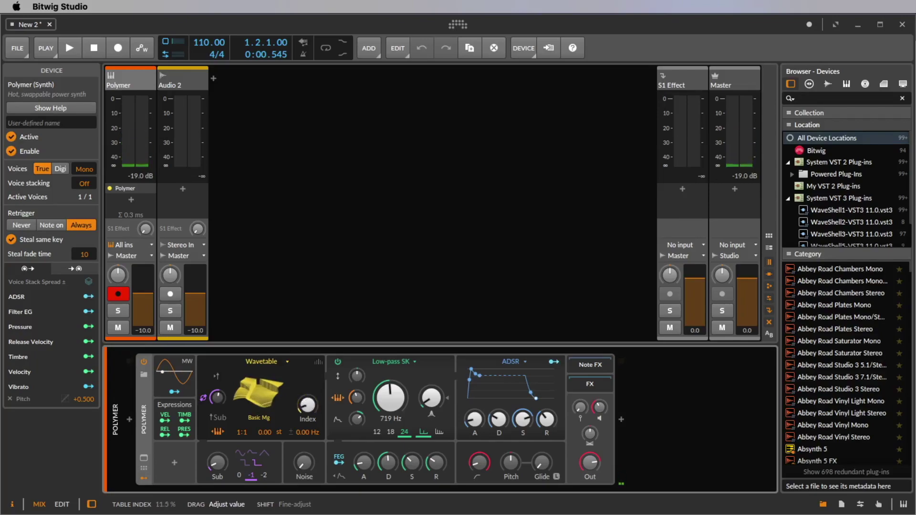
pyautogui.moveTo(308, 404); pyautogui.dragTo(312, 404)
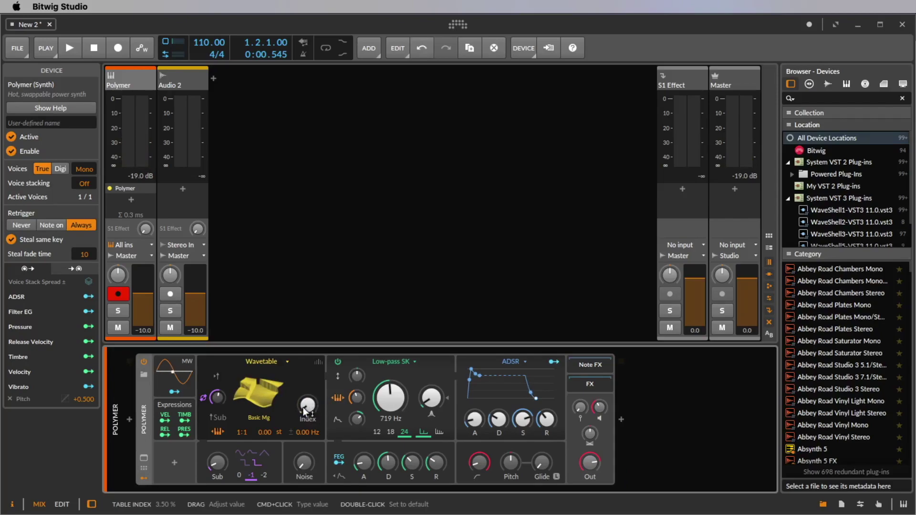
pyautogui.moveTo(310, 411)
pyautogui.mouseDown()
pyautogui.moveTo(309, 381)
pyautogui.moveTo(310, 413)
pyautogui.mouseUp()
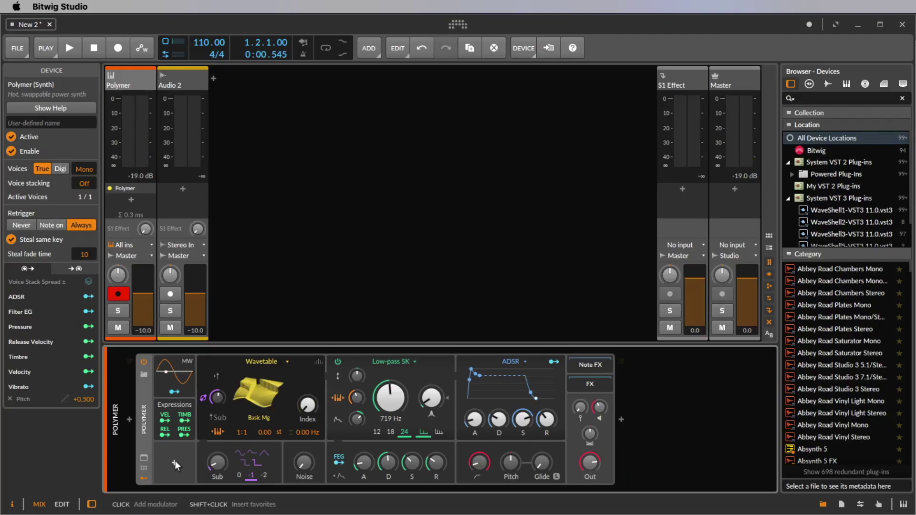
# Step: Add an LFO modulator to Polymer and map it to the wavetable Index by +0.520
pyautogui.click(175, 463)
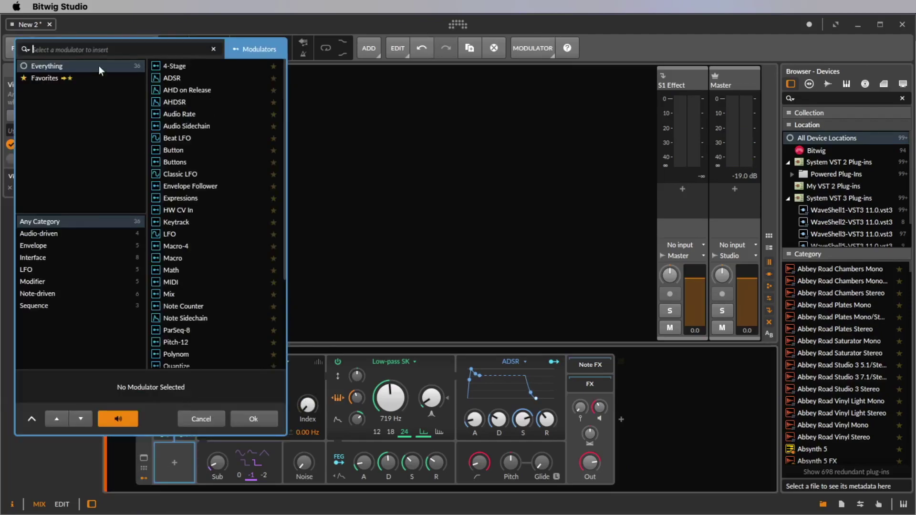
pyautogui.write('lf')
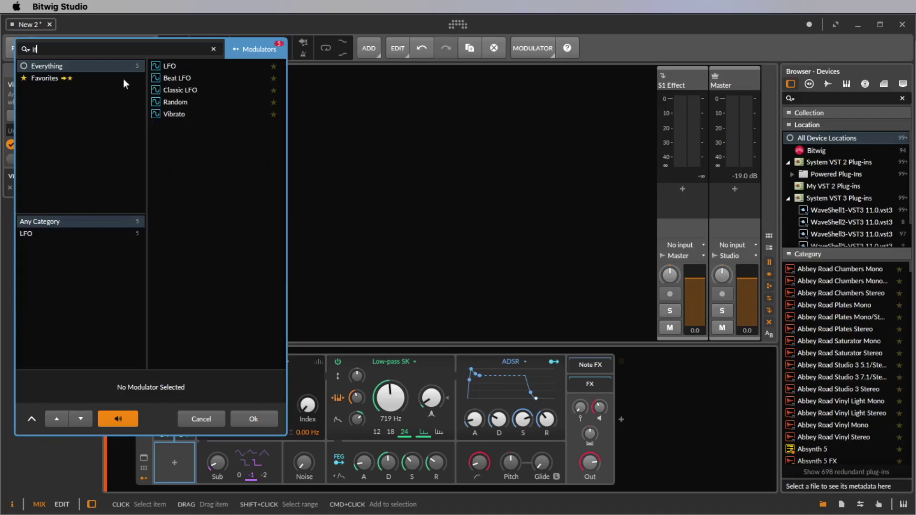
pyautogui.doubleClick(178, 67)
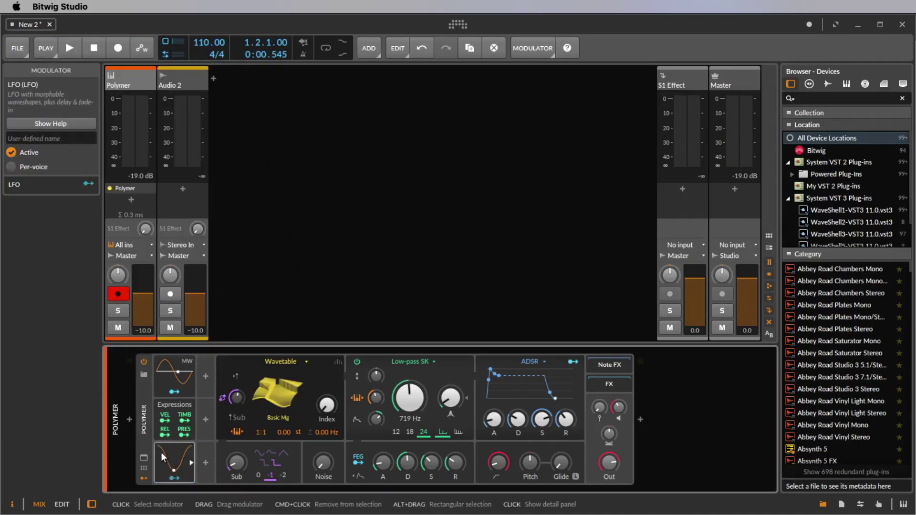
pyautogui.click(174, 477)
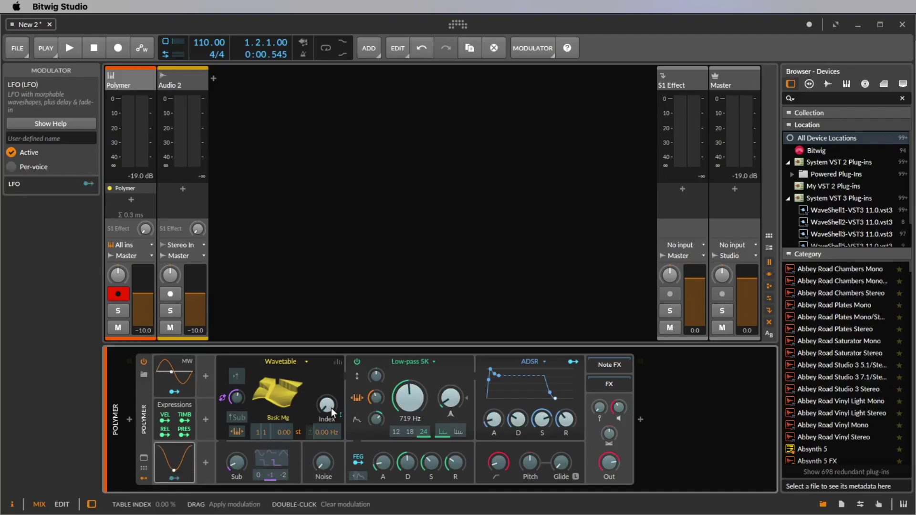
pyautogui.moveTo(330, 407); pyautogui.dragTo(330, 383)
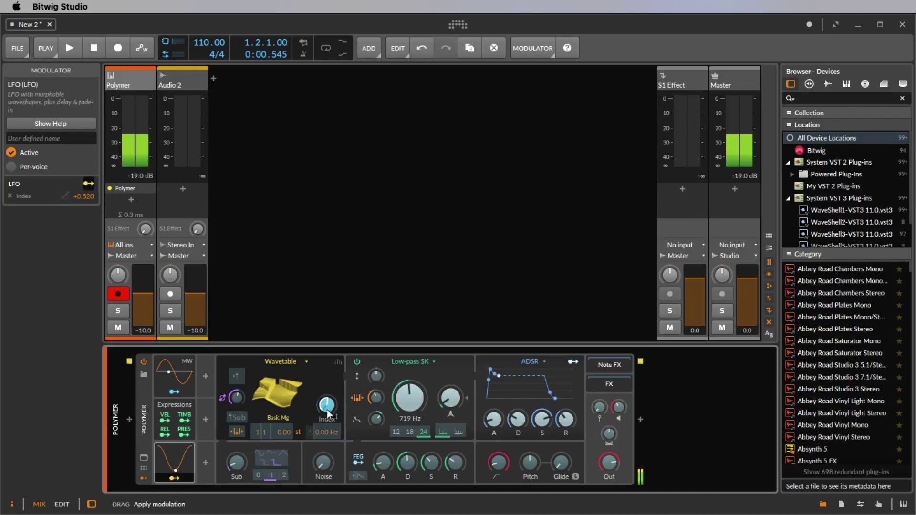
pyautogui.click(176, 479)
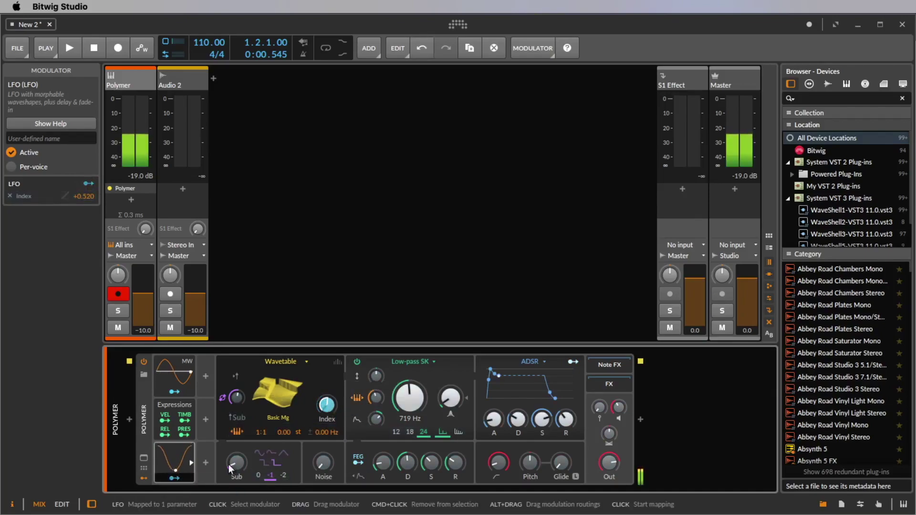
pyautogui.click(179, 477)
pyautogui.click(179, 476)
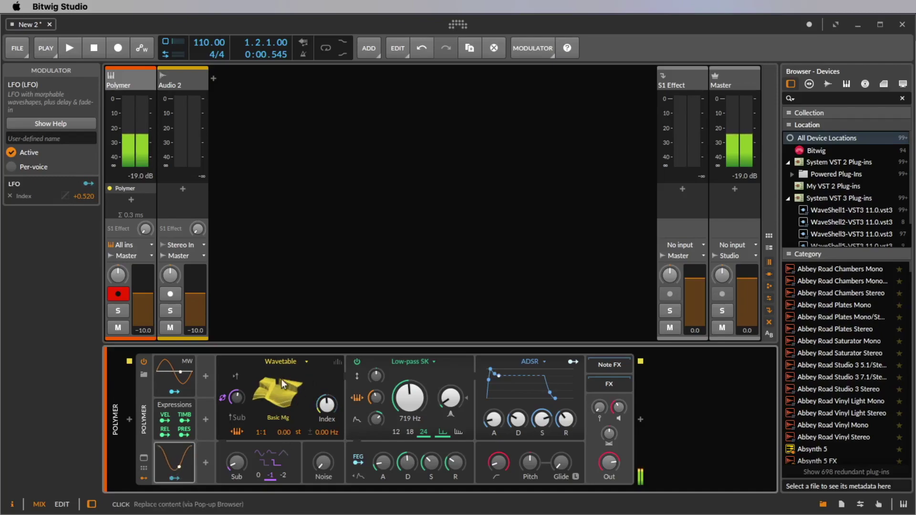
# Step: Slow the LFO rate down to 0.22 Hz
pyautogui.click(176, 465)
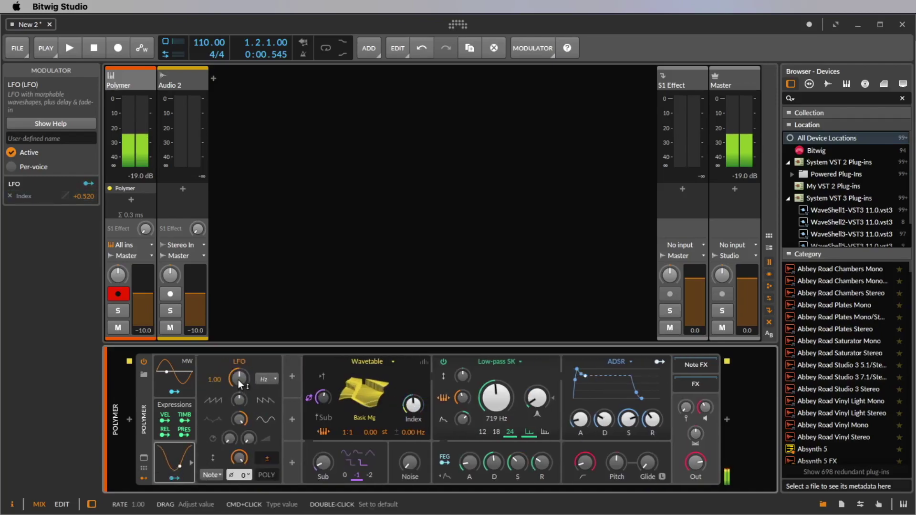
pyautogui.moveTo(238, 378); pyautogui.dragTo(239, 429)
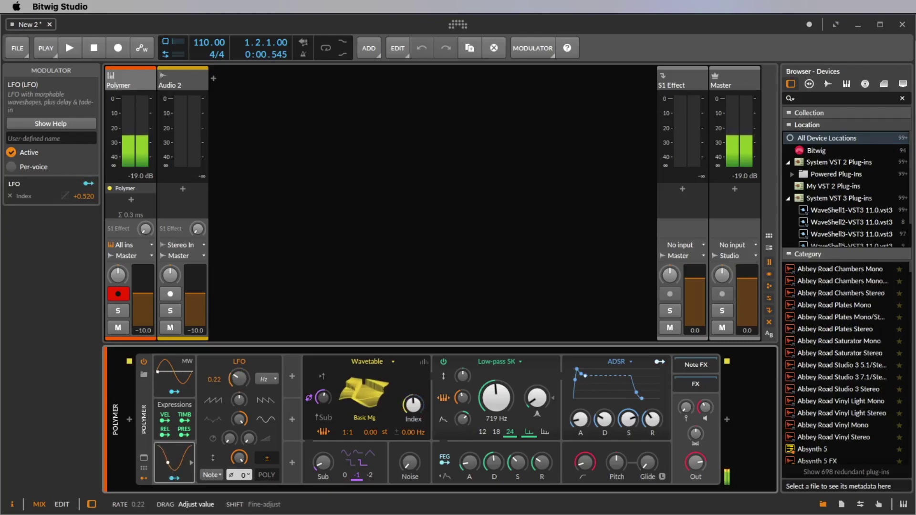
pyautogui.rightClick(175, 459)
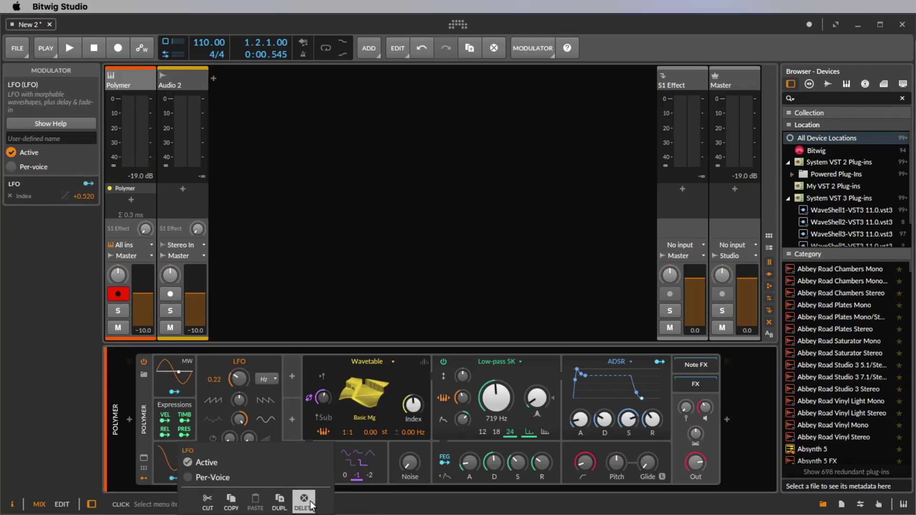
# Step: Replace the LFO with an ADSR modulator routed to the wavetable Index, and lower the Index
pyautogui.click(309, 504)
pyautogui.click(177, 462)
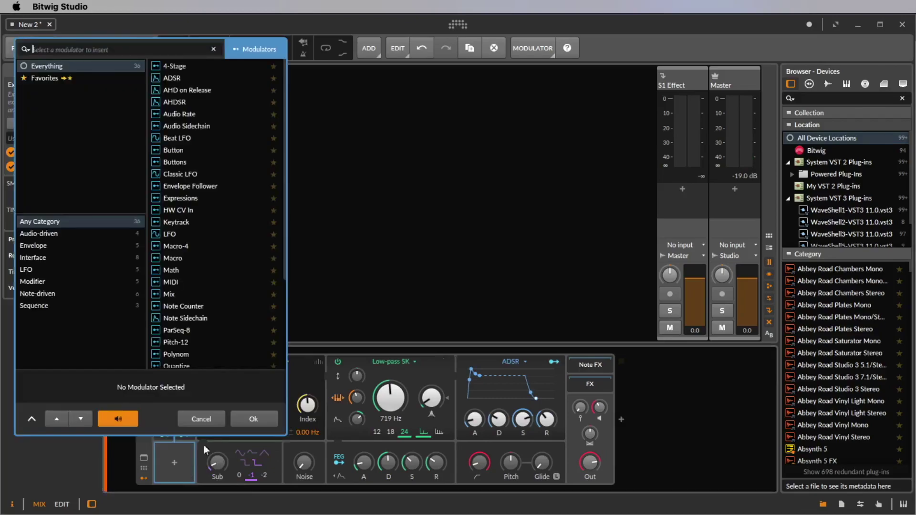
pyautogui.doubleClick(185, 76)
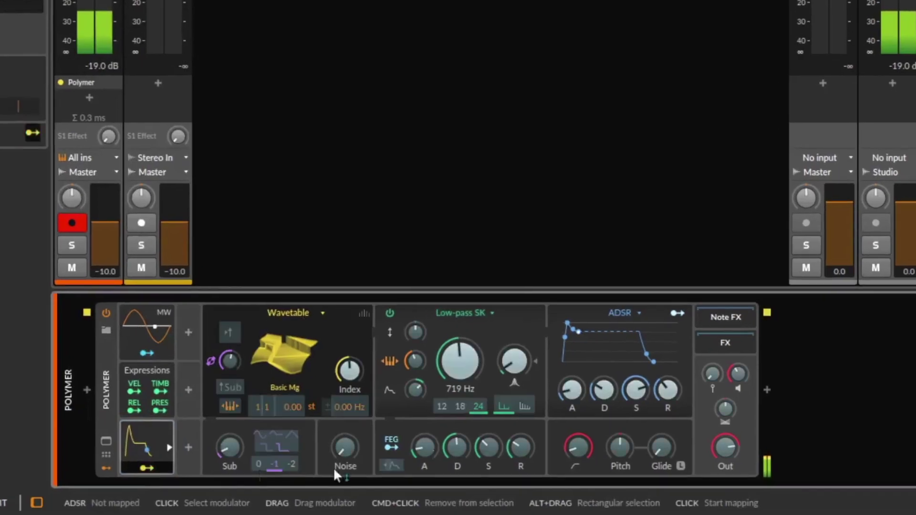
pyautogui.moveTo(350, 369); pyautogui.dragTo(350, 361)
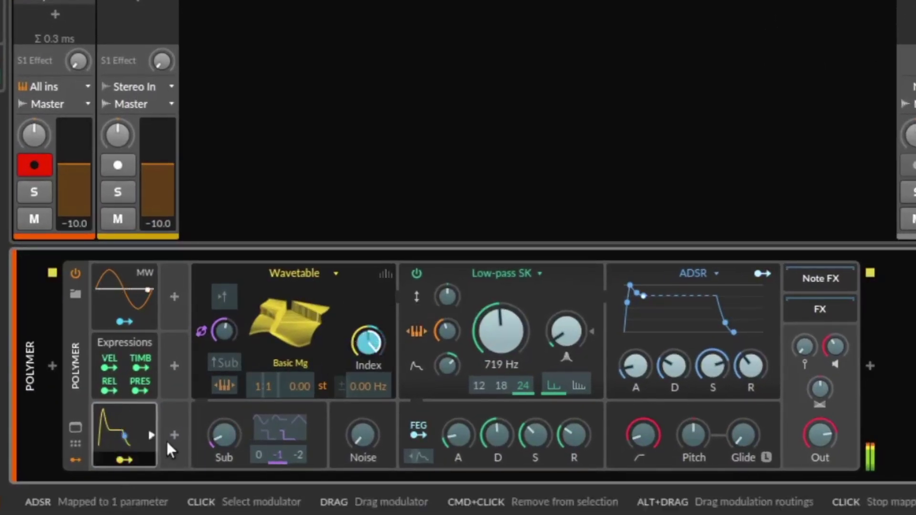
pyautogui.click(126, 459)
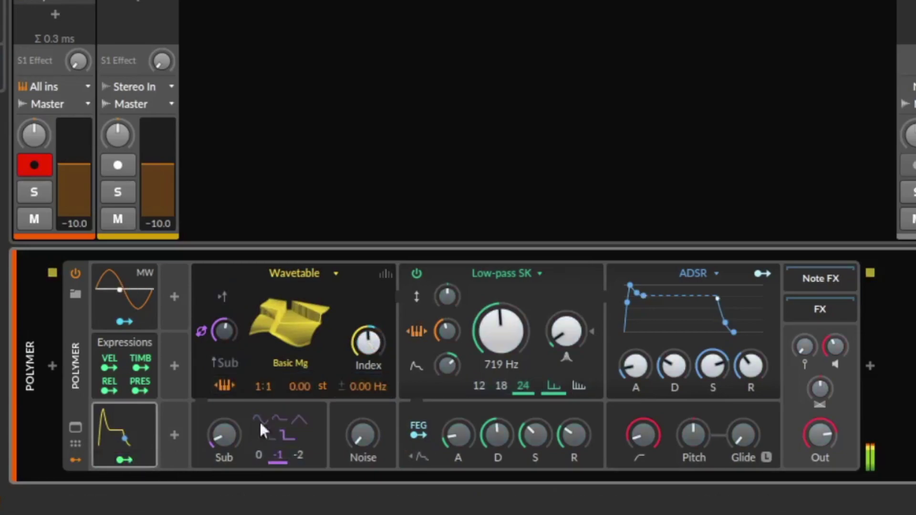
pyautogui.moveTo(378, 344); pyautogui.dragTo(379, 360)
# Step: Give the ADSR zero sustain, 0% attack and about 22% decay, then collapse its panel
pyautogui.click(109, 442)
pyautogui.moveTo(206, 353); pyautogui.dragTo(215, 422)
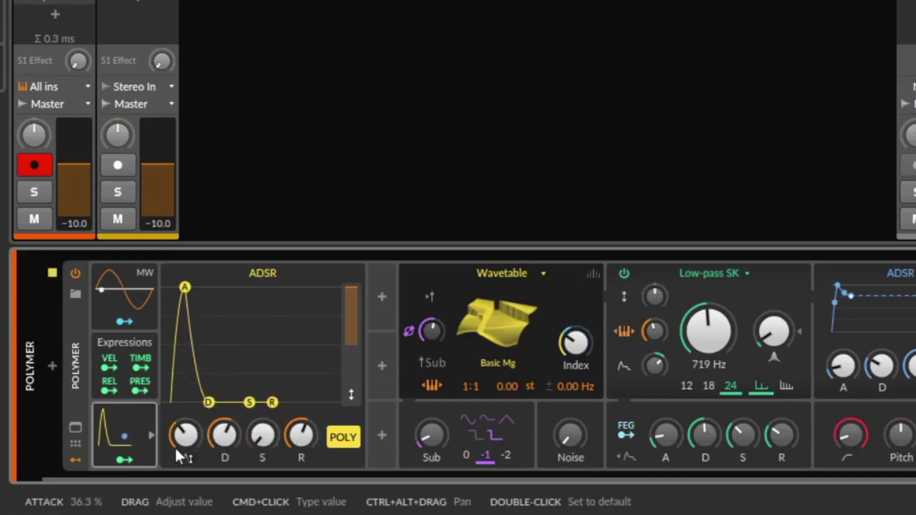
pyautogui.moveTo(176, 448); pyautogui.dragTo(176, 470)
pyautogui.moveTo(225, 432)
pyautogui.mouseDown()
pyautogui.moveTo(225, 446)
pyautogui.moveTo(226, 418)
pyautogui.moveTo(226, 435)
pyautogui.mouseUp()
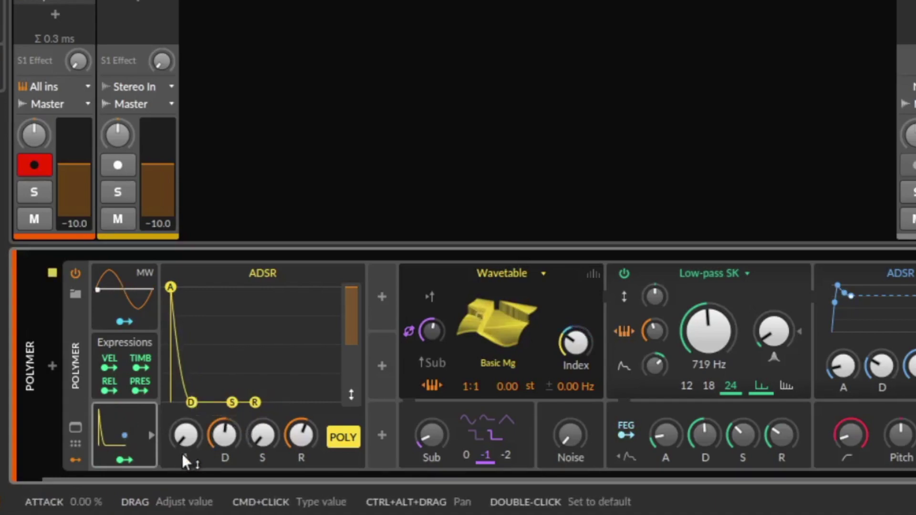
pyautogui.click(119, 430)
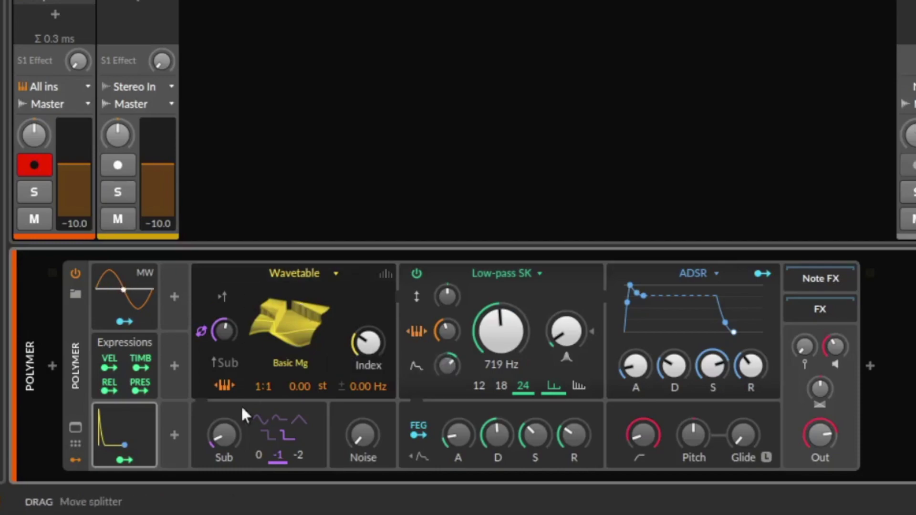
# Step: Turn on oscillator unison, lower the detune and widen the stereo spread
pyautogui.click(389, 272)
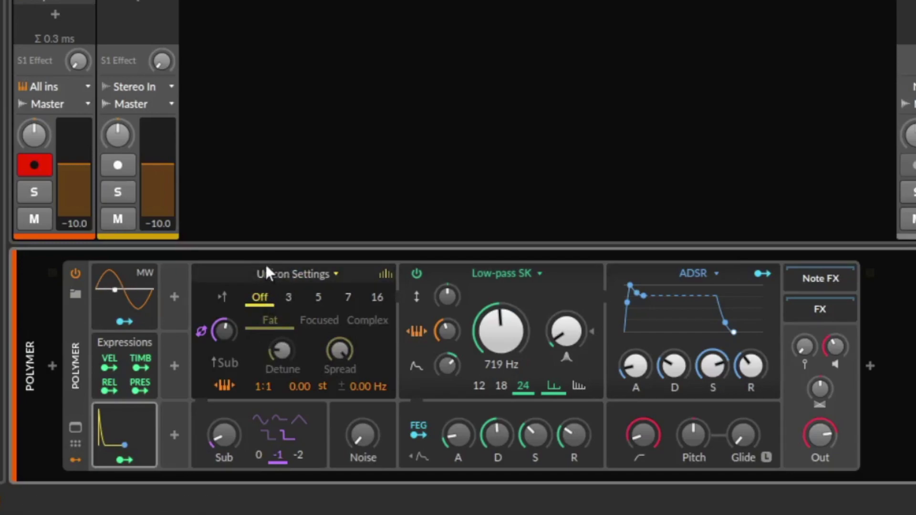
pyautogui.click(317, 275)
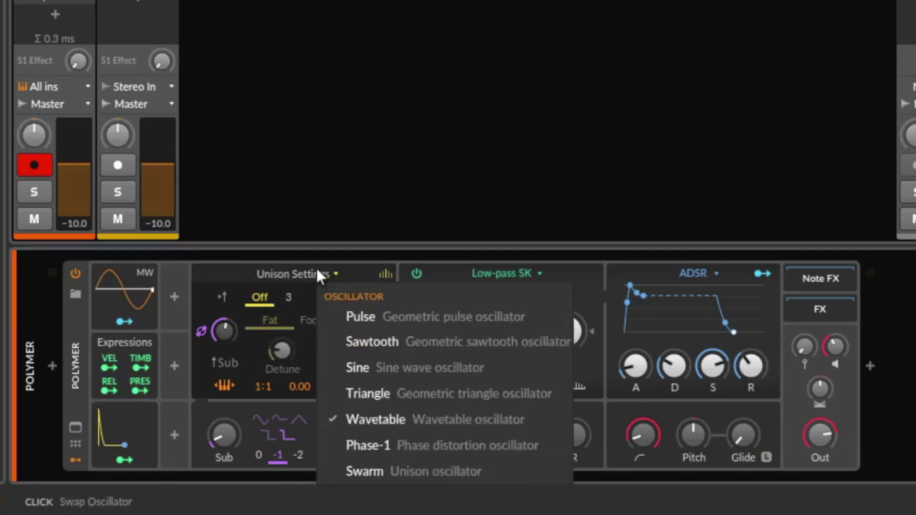
pyautogui.click(316, 268)
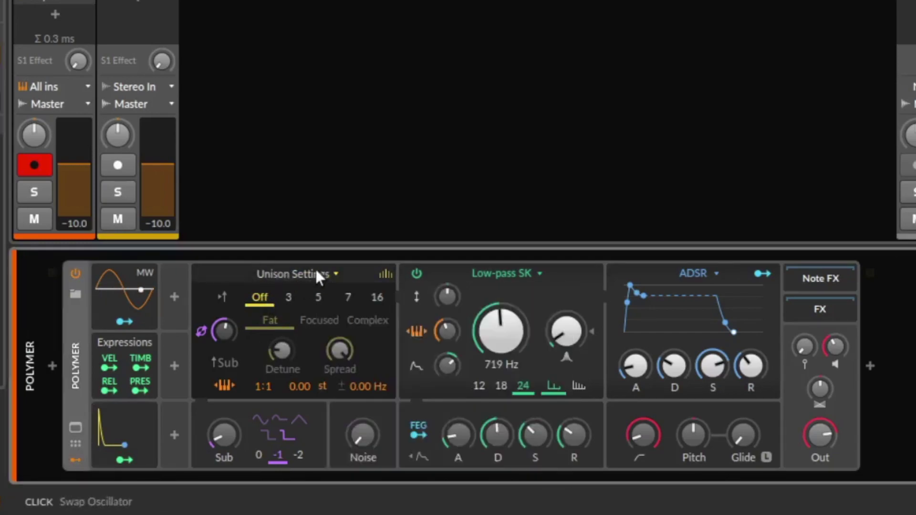
pyautogui.click(288, 297)
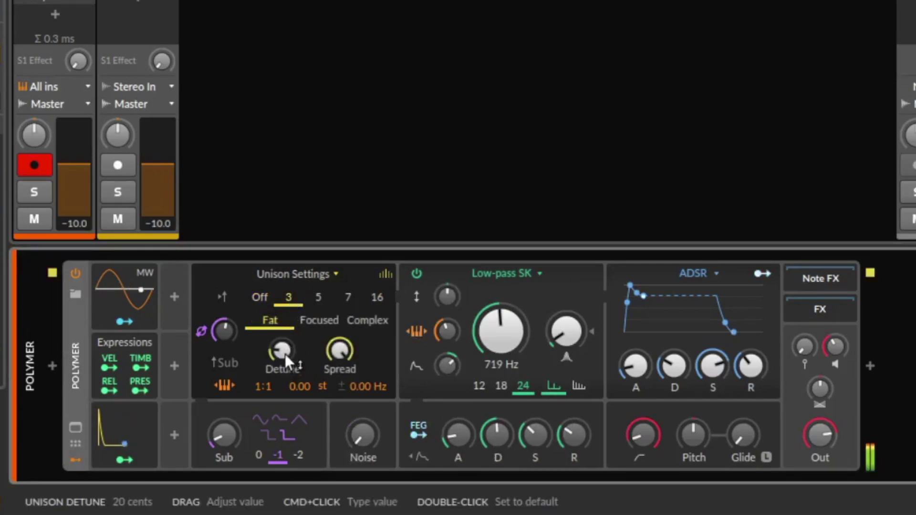
pyautogui.moveTo(286, 363); pyautogui.dragTo(334, 384)
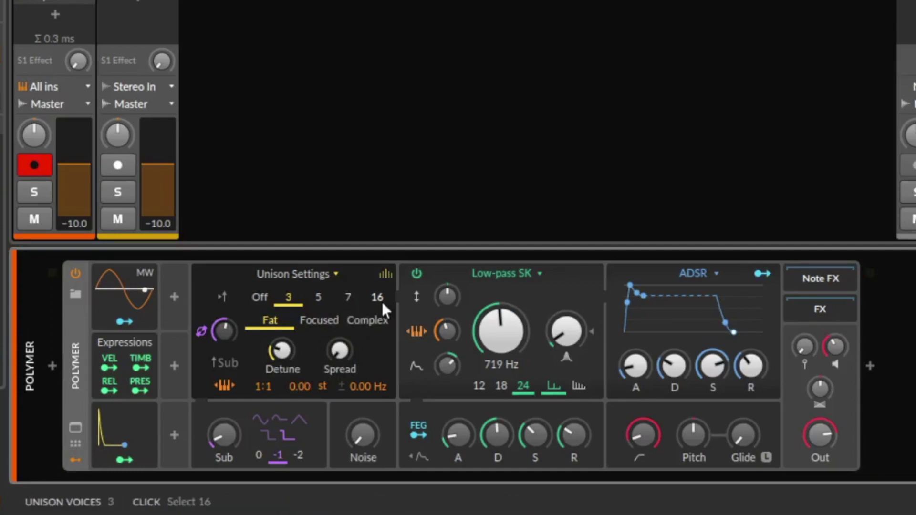
pyautogui.moveTo(343, 347); pyautogui.dragTo(313, 362)
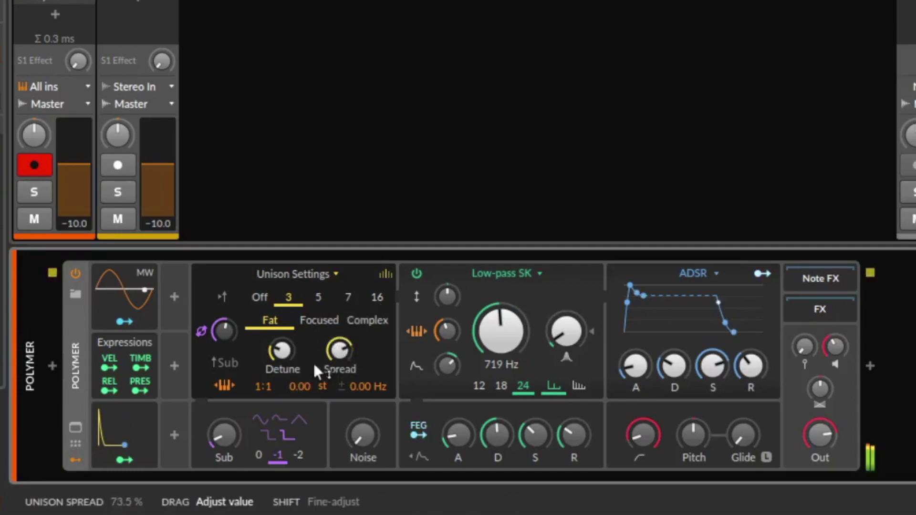
# Step: Set unison to Fat mode with 16 voices and detune raised to 40 cents
pyautogui.click(325, 321)
pyautogui.click(367, 318)
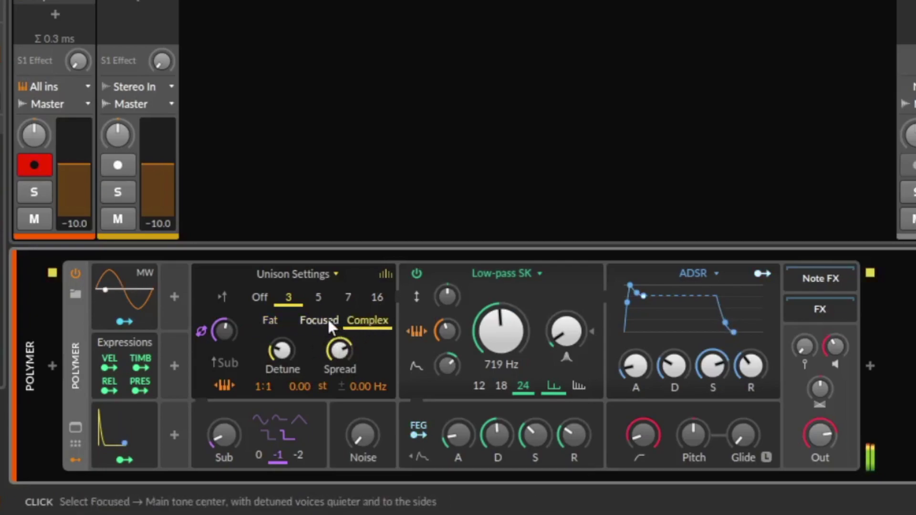
pyautogui.click(328, 319)
pyautogui.click(265, 321)
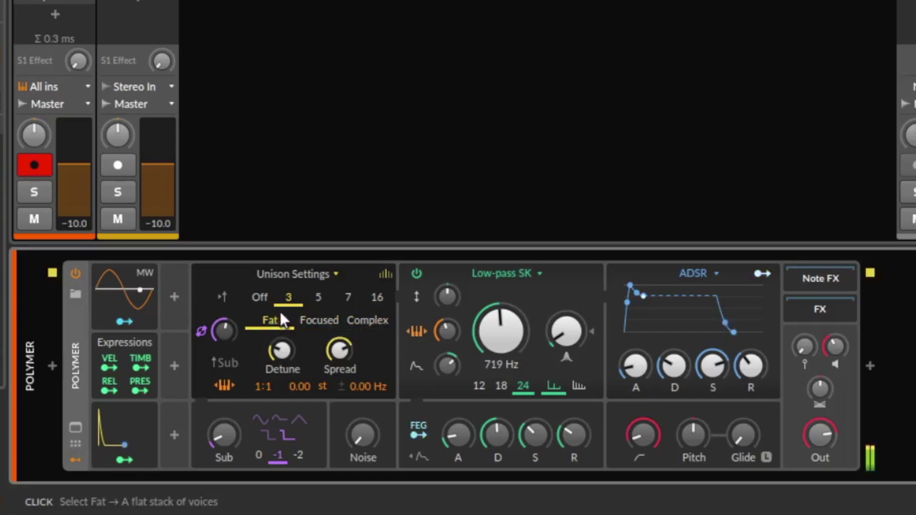
pyautogui.click(319, 297)
pyautogui.click(348, 297)
pyautogui.click(377, 297)
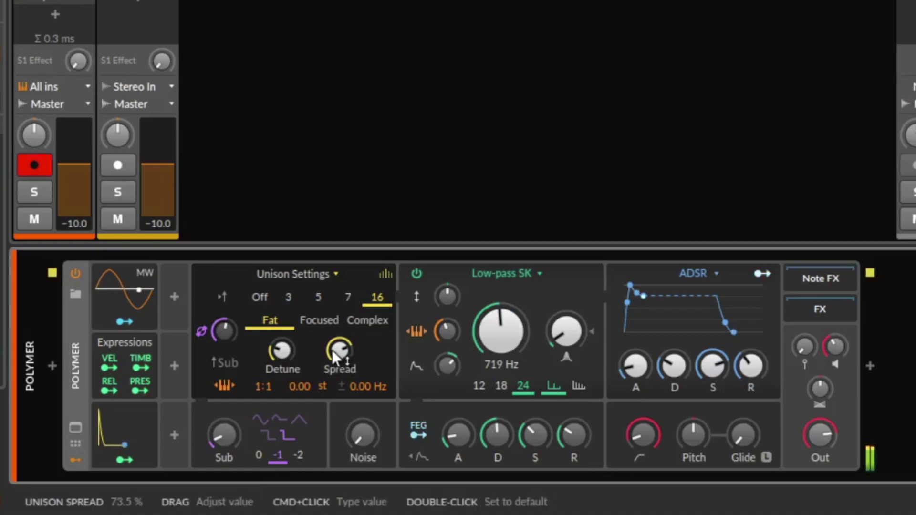
pyautogui.moveTo(288, 355); pyautogui.dragTo(288, 348)
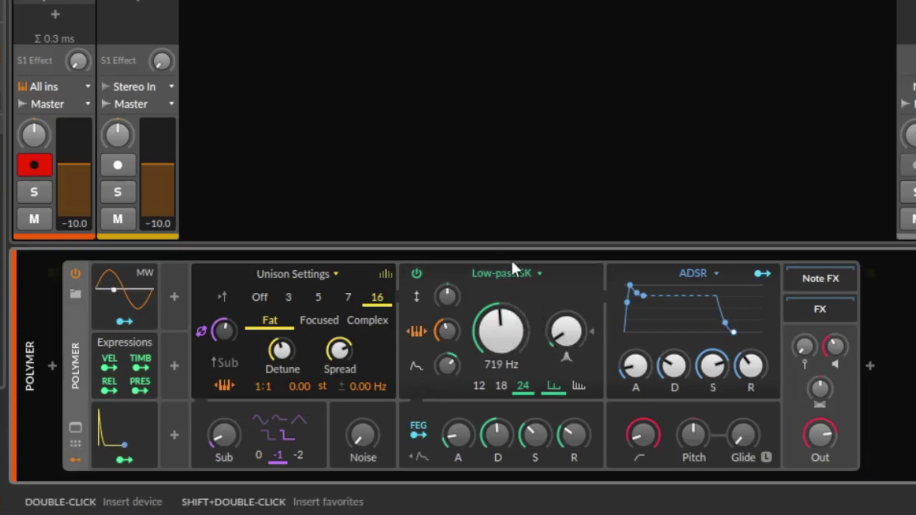
# Step: Lower the filter cutoff to about 170 Hz, boost resonance and keep a 24 slope
pyautogui.moveTo(490, 323)
pyautogui.mouseDown()
pyautogui.moveTo(490, 286)
pyautogui.moveTo(490, 349)
pyautogui.moveTo(490, 312)
pyautogui.mouseUp()
pyautogui.moveTo(566, 337); pyautogui.dragTo(565, 303)
pyautogui.moveTo(500, 329); pyautogui.dragTo(500, 343)
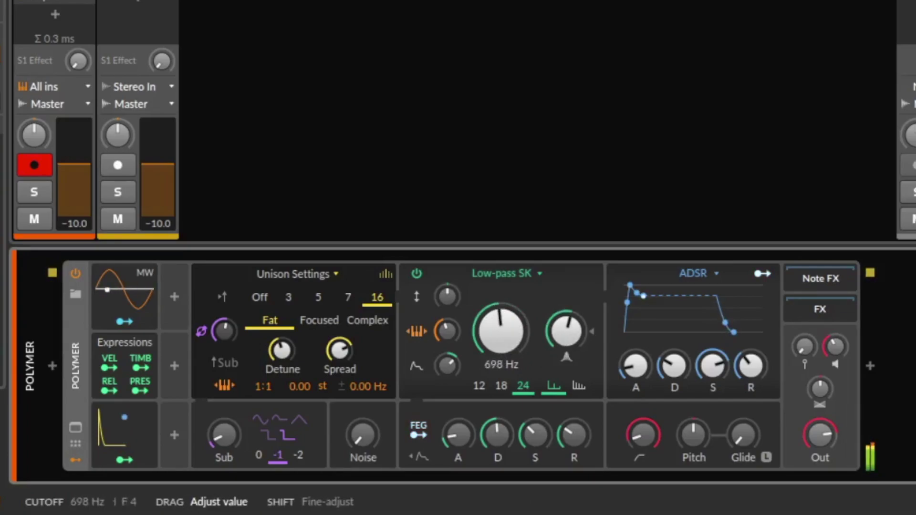
pyautogui.click(481, 384)
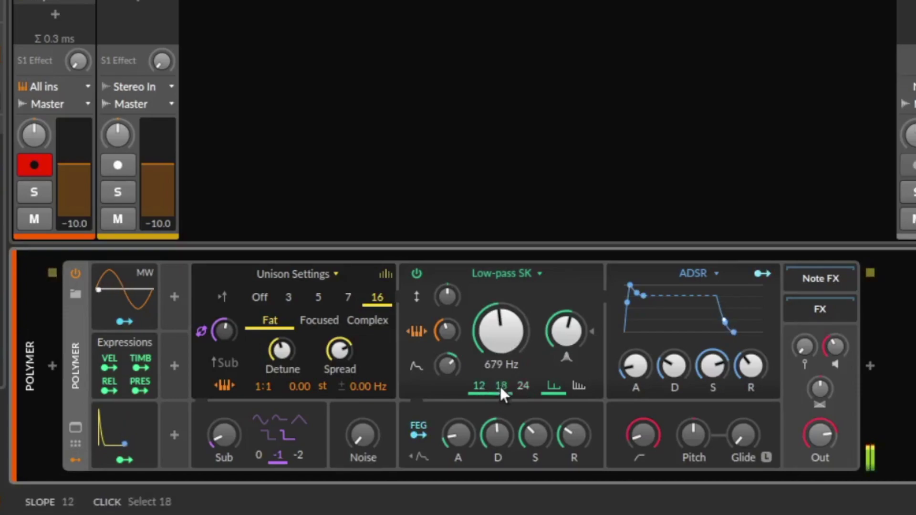
pyautogui.click(500, 387)
pyautogui.click(522, 384)
pyautogui.moveTo(515, 340); pyautogui.dragTo(523, 377)
# Step: Raise the envelope's cutoff modulation, set FEG sustain 0, adjust decay and attack, cutoff near 427 Hz
pyautogui.moveTo(447, 366)
pyautogui.mouseDown()
pyautogui.moveTo(447, 355)
pyautogui.moveTo(447, 377)
pyautogui.moveTo(439, 365)
pyautogui.mouseUp()
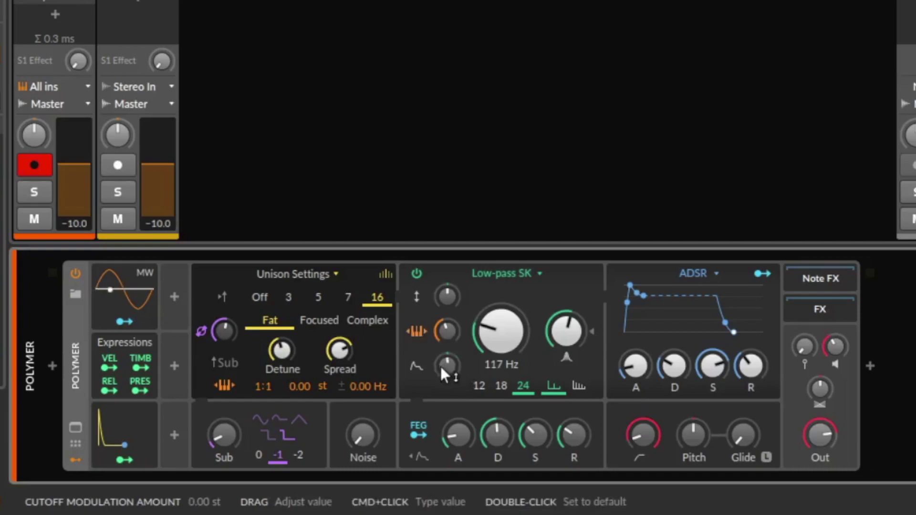
pyautogui.moveTo(528, 319); pyautogui.dragTo(528, 304)
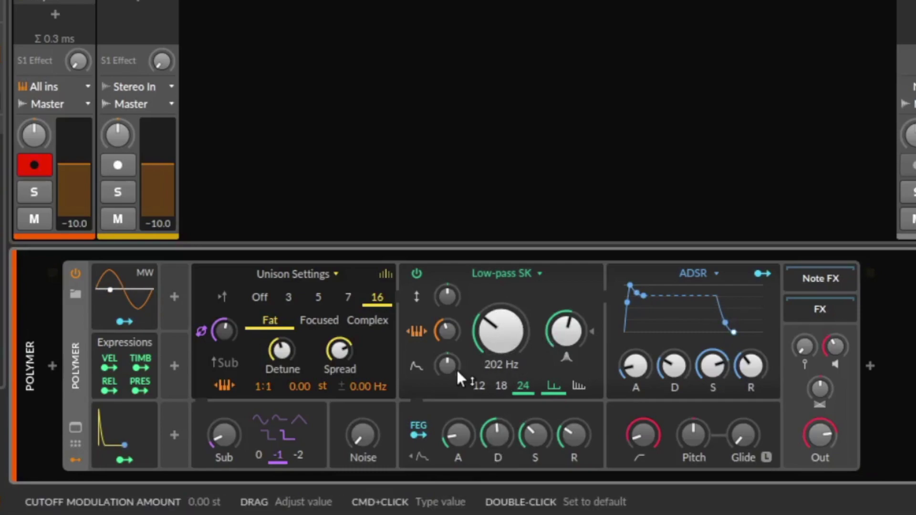
pyautogui.moveTo(446, 330); pyautogui.dragTo(446, 320)
pyautogui.moveTo(534, 435); pyautogui.dragTo(509, 441)
pyautogui.moveTo(458, 467); pyautogui.dragTo(454, 437)
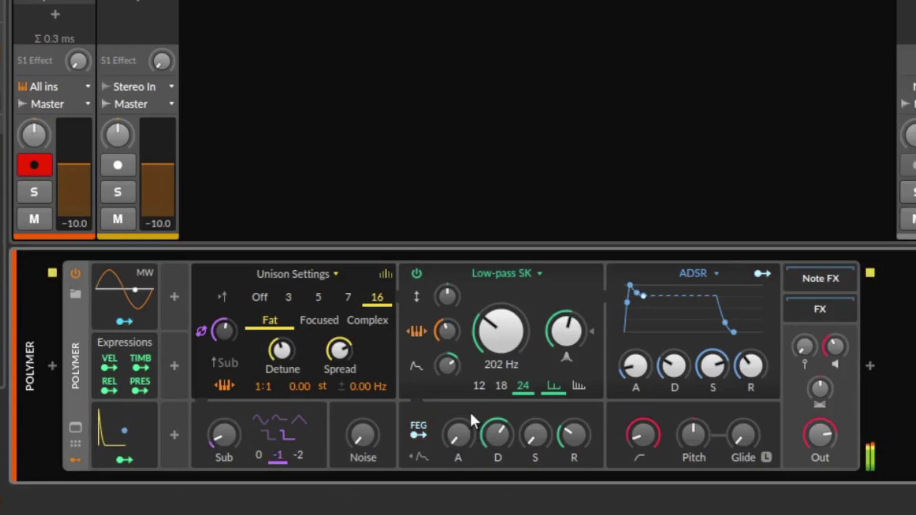
pyautogui.moveTo(504, 342); pyautogui.dragTo(504, 322)
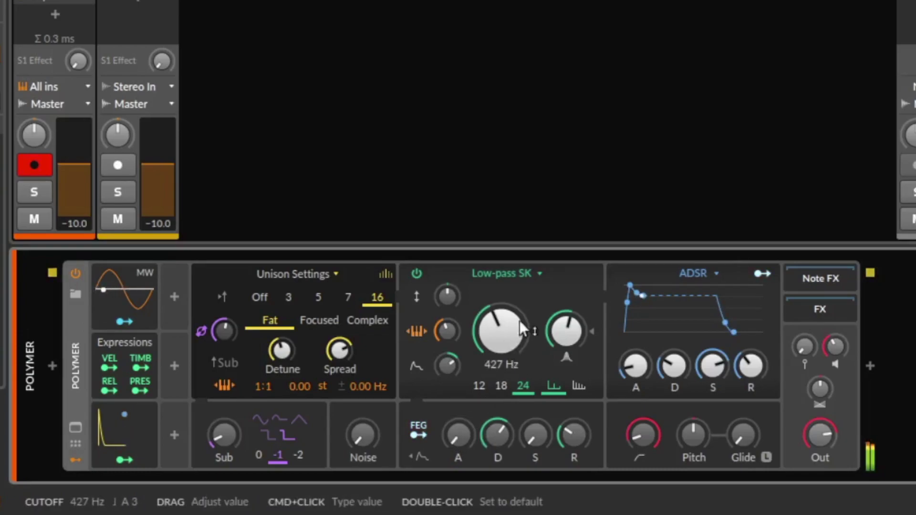
# Step: Audition Low-pass LD, SVF and XP High-pass 3 filters, ending on Low-pass LD at 1.02 kHz
pyautogui.click(523, 282)
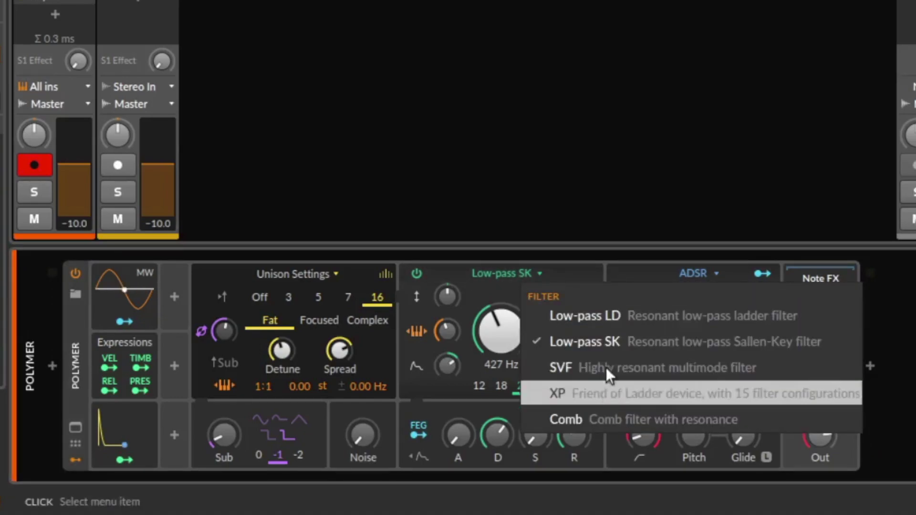
pyautogui.click(635, 321)
pyautogui.click(525, 273)
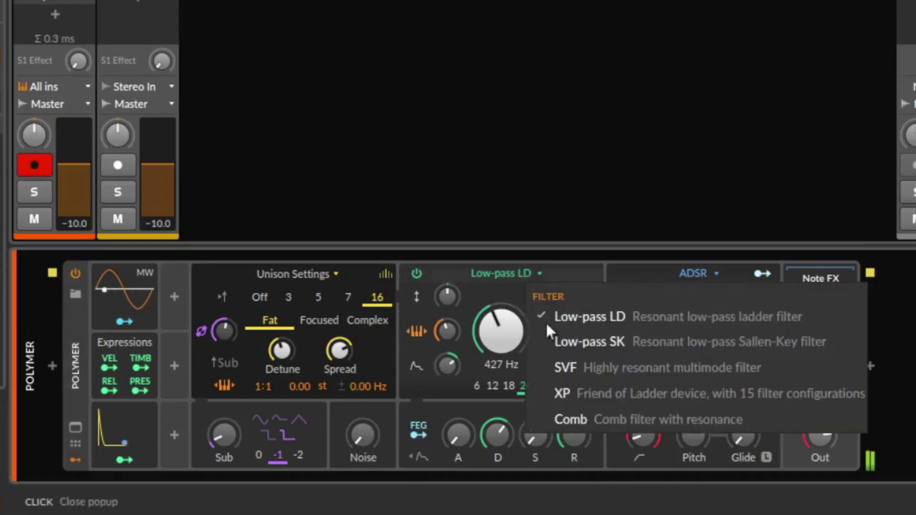
pyautogui.click(583, 367)
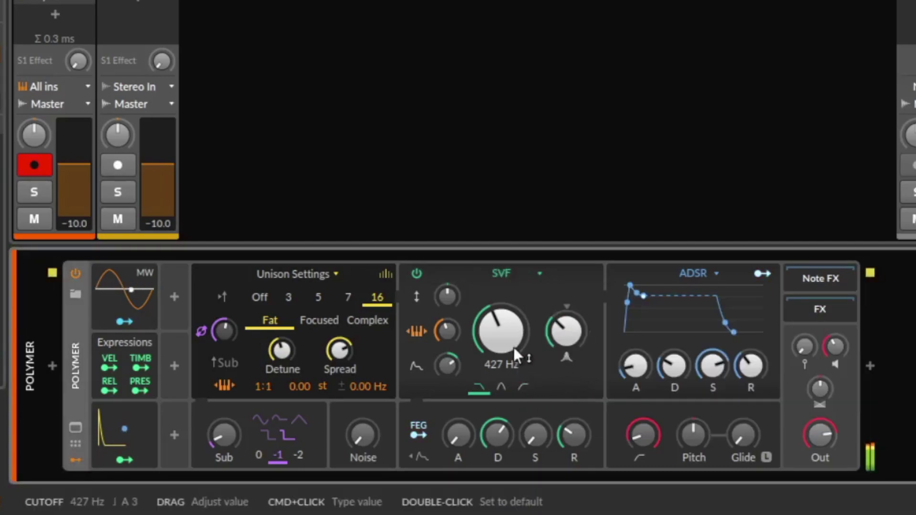
pyautogui.moveTo(513, 345)
pyautogui.mouseDown()
pyautogui.moveTo(514, 311)
pyautogui.moveTo(514, 374)
pyautogui.moveTo(513, 299)
pyautogui.moveTo(513, 356)
pyautogui.mouseUp()
pyautogui.click(507, 266)
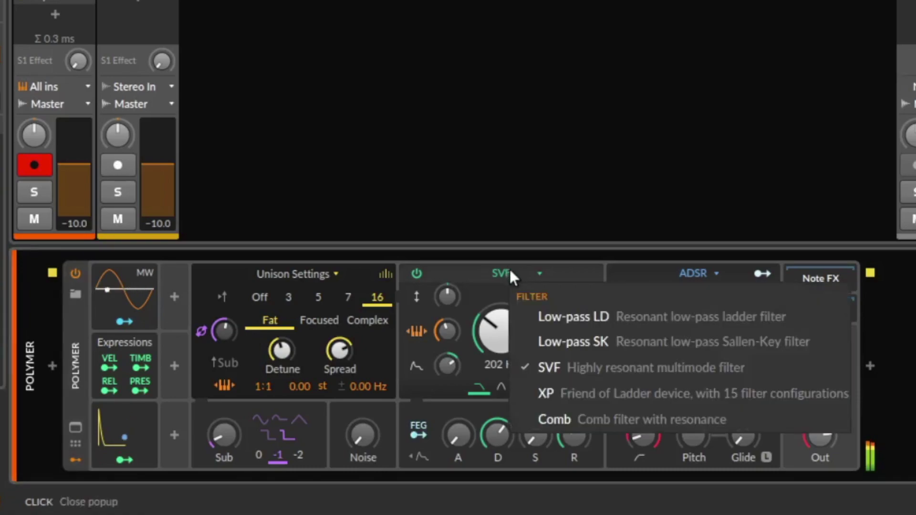
pyautogui.click(558, 404)
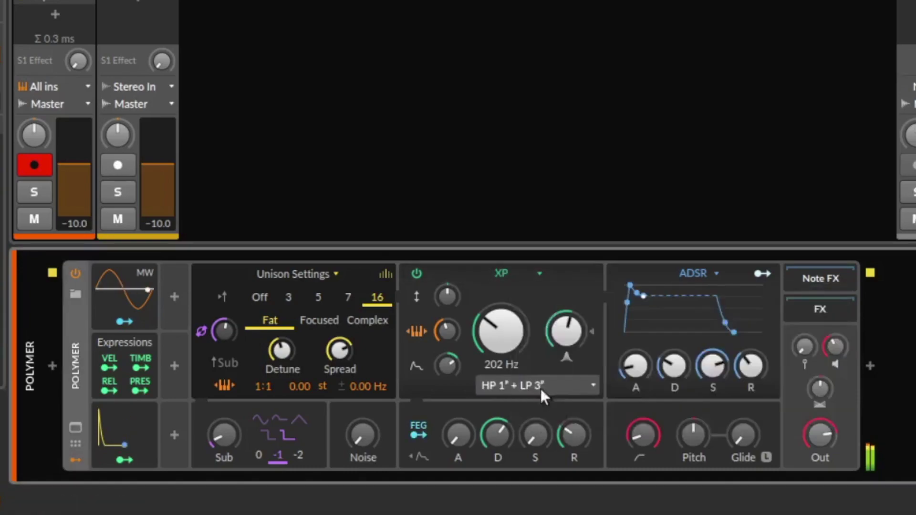
pyautogui.moveTo(501, 331); pyautogui.dragTo(501, 317)
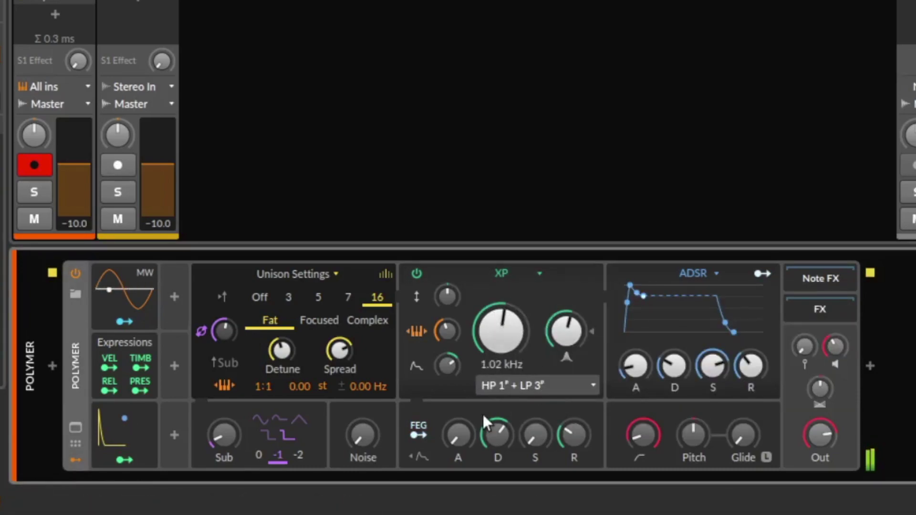
pyautogui.click(504, 390)
pyautogui.click(522, 186)
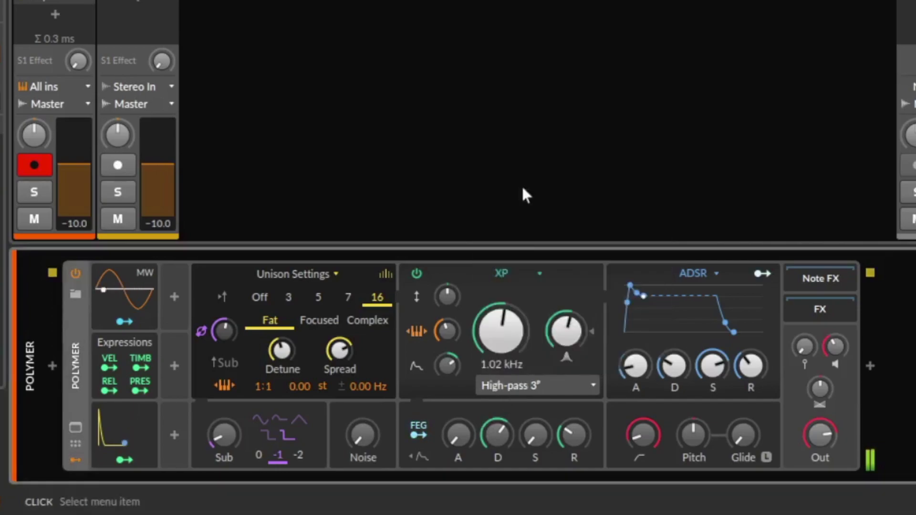
pyautogui.click(508, 267)
pyautogui.click(527, 316)
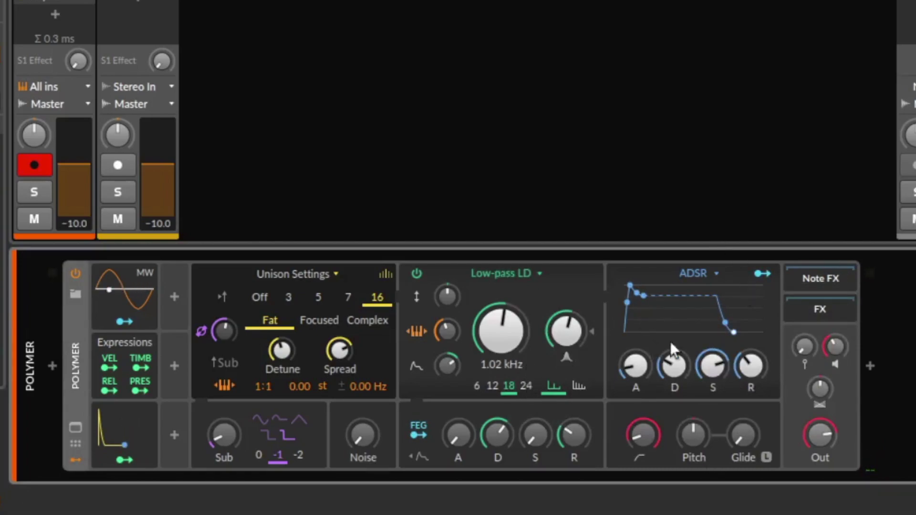
# Step: Set the amp envelope to 0 attack, about 1 s decay, 29% sustain and 754 ms release
pyautogui.moveTo(627, 367); pyautogui.dragTo(628, 329)
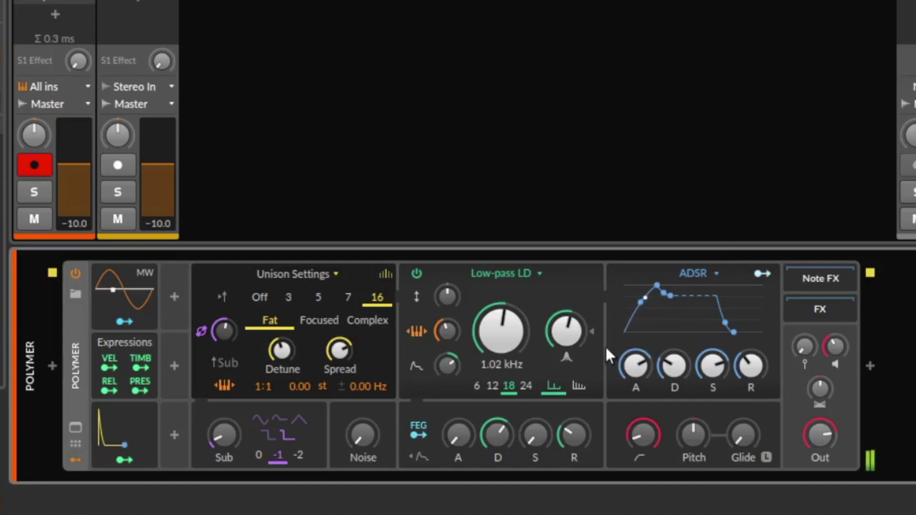
pyautogui.moveTo(644, 370); pyautogui.dragTo(644, 410)
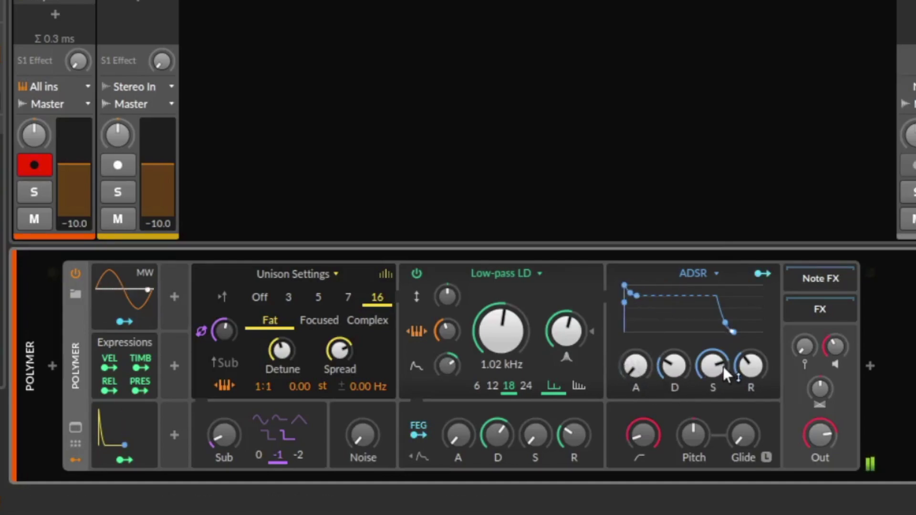
pyautogui.moveTo(723, 365); pyautogui.dragTo(722, 411)
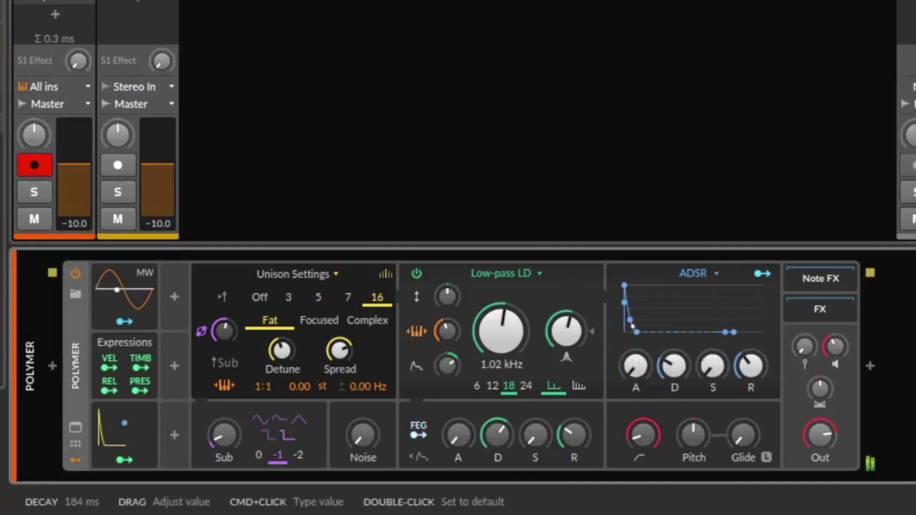
pyautogui.moveTo(688, 364)
pyautogui.mouseDown()
pyautogui.moveTo(688, 320)
pyautogui.moveTo(688, 353)
pyautogui.mouseUp()
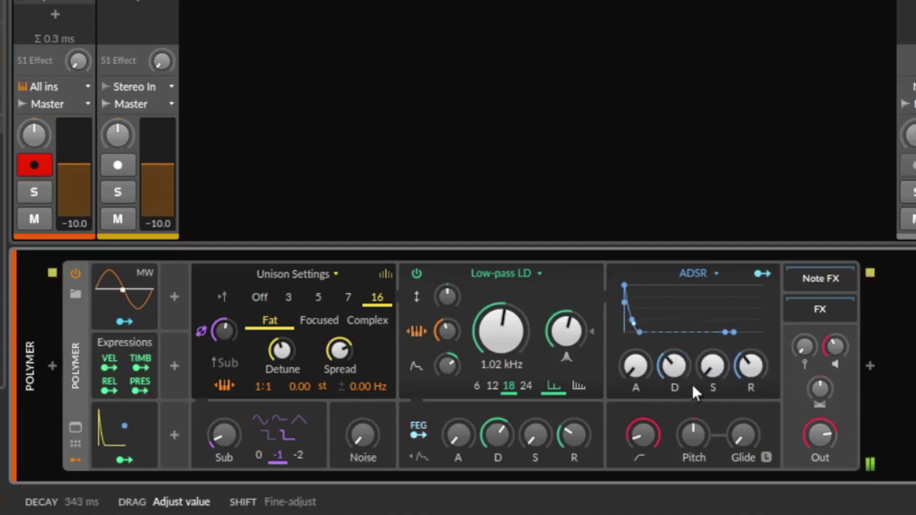
pyautogui.moveTo(712, 366); pyautogui.dragTo(712, 335)
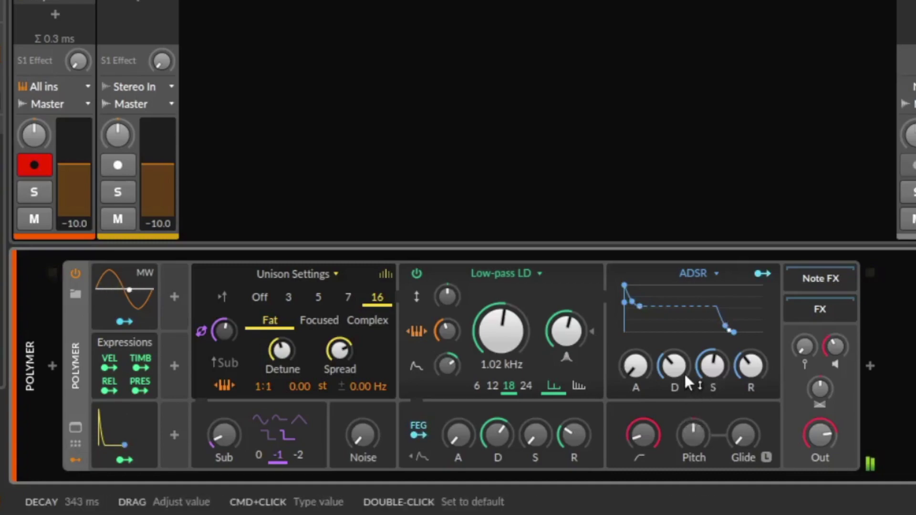
pyautogui.moveTo(714, 368)
pyautogui.mouseDown()
pyautogui.moveTo(713, 401)
pyautogui.moveTo(714, 385)
pyautogui.mouseUp()
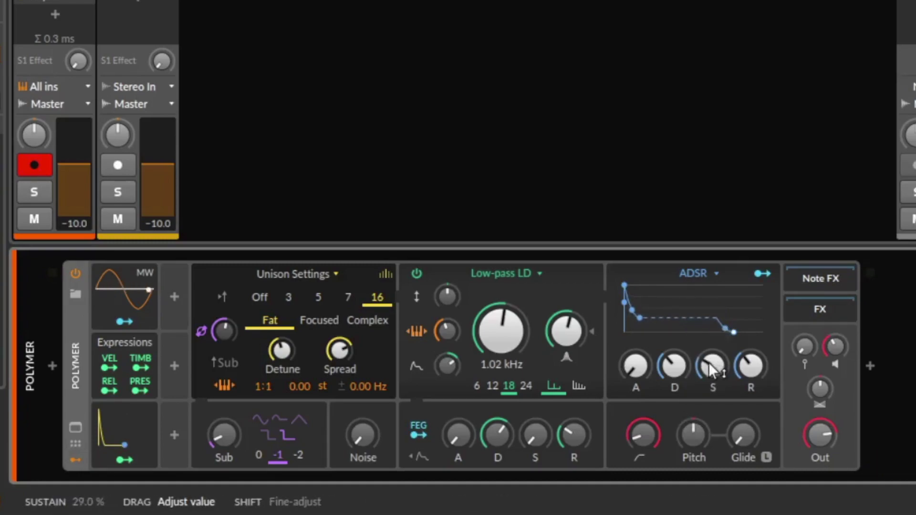
pyautogui.moveTo(677, 362); pyautogui.dragTo(668, 384)
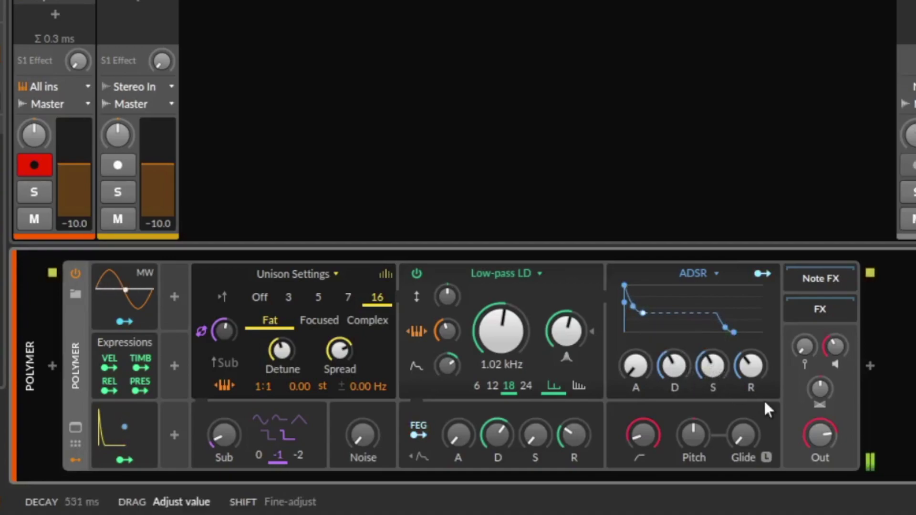
pyautogui.moveTo(745, 381)
pyautogui.mouseDown()
pyautogui.moveTo(745, 365)
pyautogui.moveTo(735, 382)
pyautogui.mouseUp()
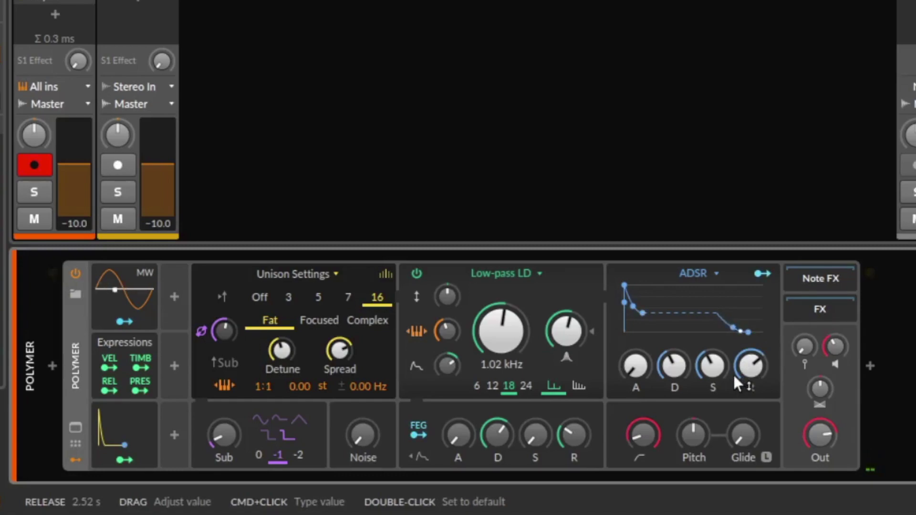
pyautogui.moveTo(770, 366); pyautogui.dragTo(748, 368)
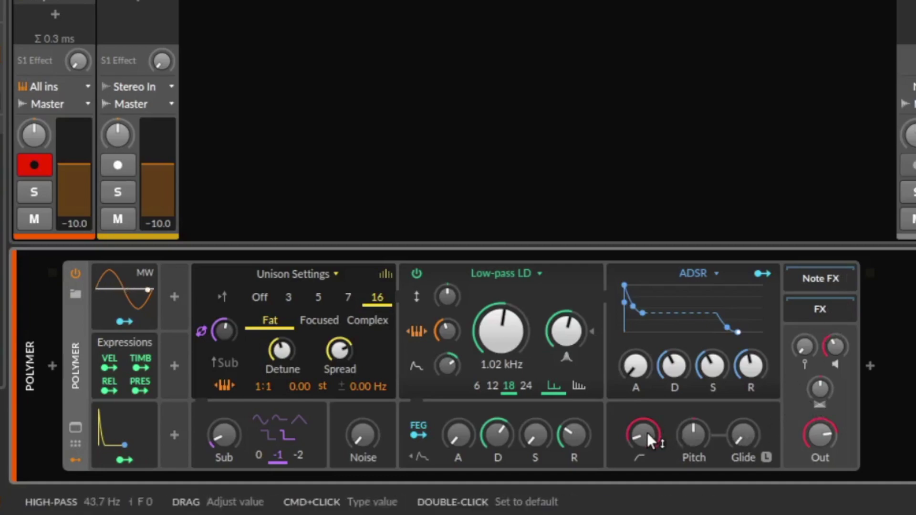
# Step: Raise the high-pass cutoff to about 19.4 Hz and try the Pitch knob
pyautogui.moveTo(648, 431)
pyautogui.mouseDown()
pyautogui.moveTo(648, 403)
pyautogui.moveTo(650, 425)
pyautogui.mouseUp()
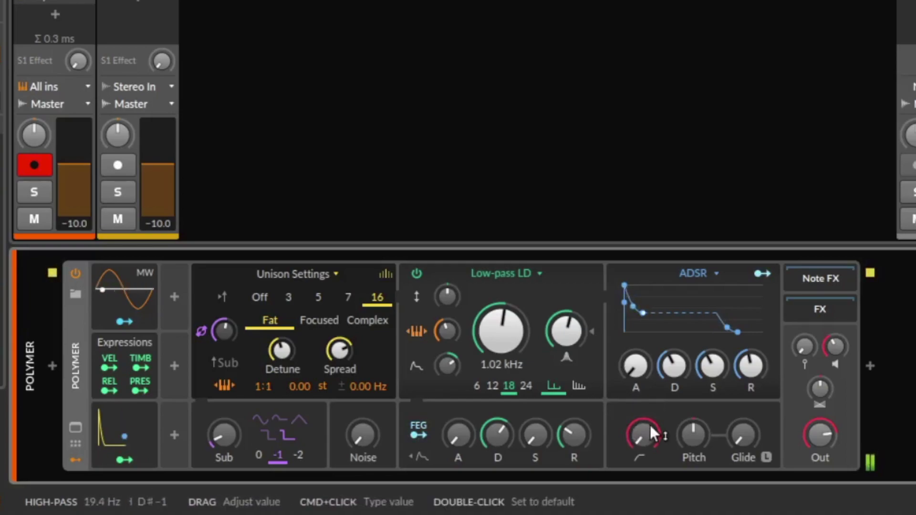
pyautogui.moveTo(695, 434)
pyautogui.mouseDown()
pyautogui.moveTo(694, 416)
pyautogui.moveTo(694, 449)
pyautogui.mouseUp()
# Step: Reset the pitch to 0.00 and set the Vibrato modulator's rate to about 4.51 Hz
pyautogui.doubleClick(695, 435)
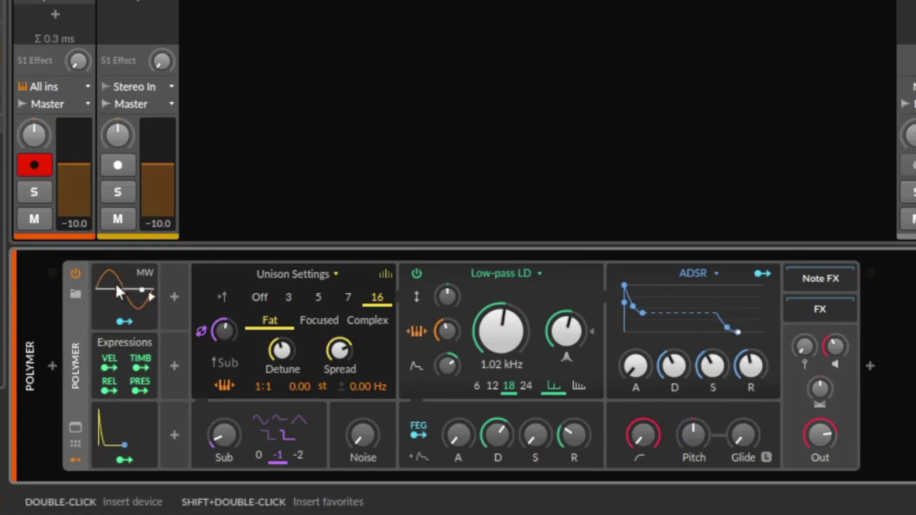
pyautogui.click(127, 292)
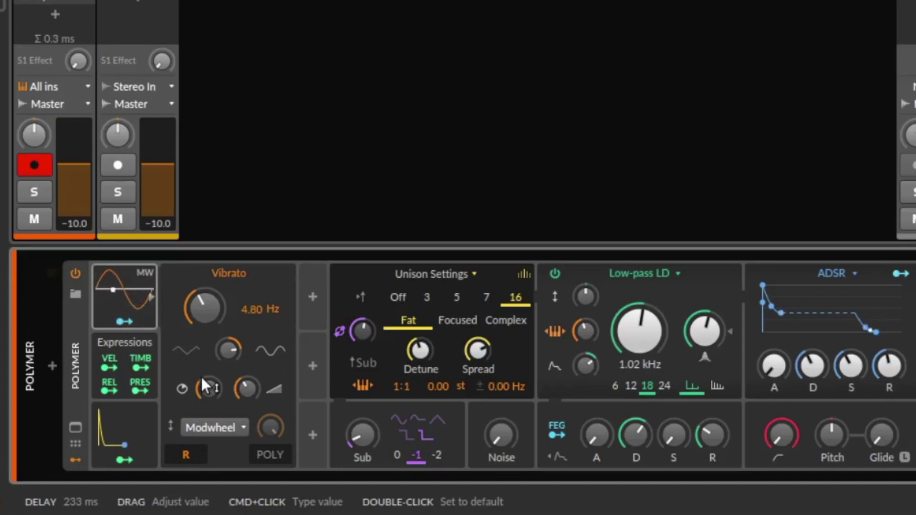
pyautogui.moveTo(139, 313); pyautogui.dragTo(830, 435)
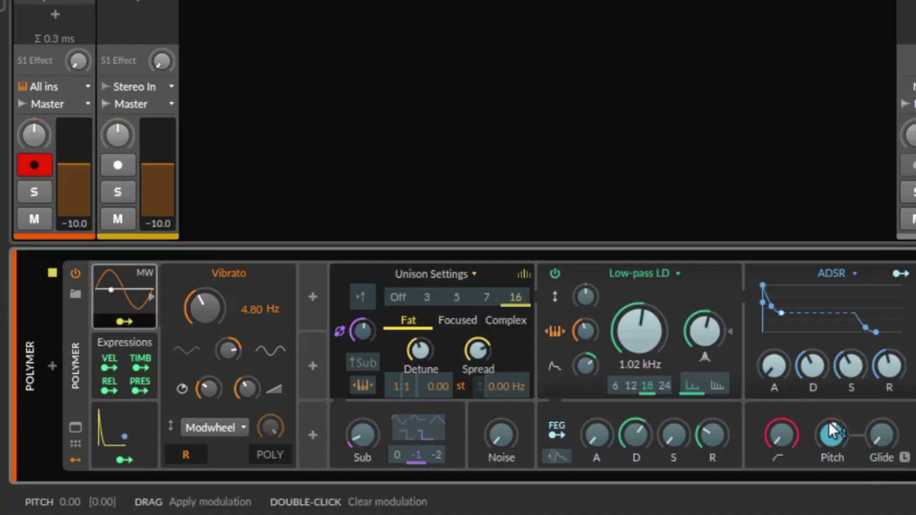
pyautogui.moveTo(66, 492)
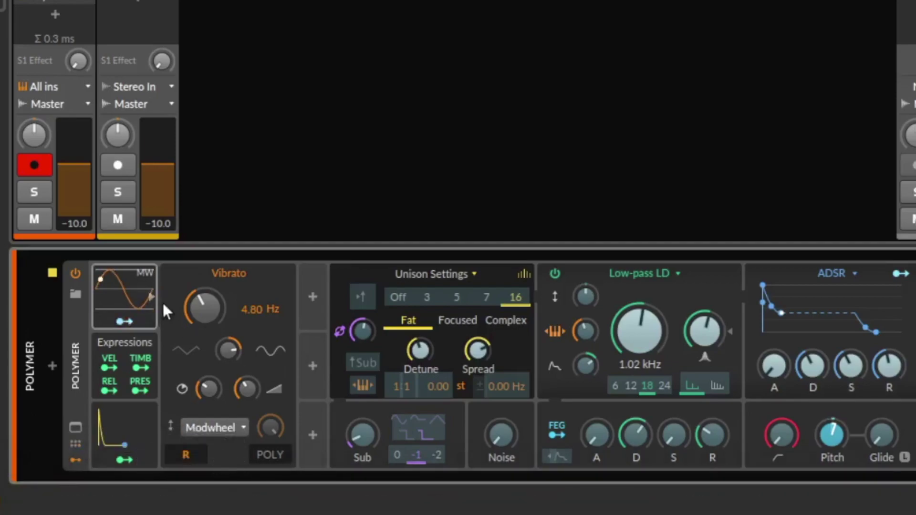
pyautogui.moveTo(205, 307)
pyautogui.mouseDown()
pyautogui.moveTo(205, 274)
pyautogui.moveTo(204, 310)
pyautogui.moveTo(205, 293)
pyautogui.moveTo(188, 305)
pyautogui.mouseUp()
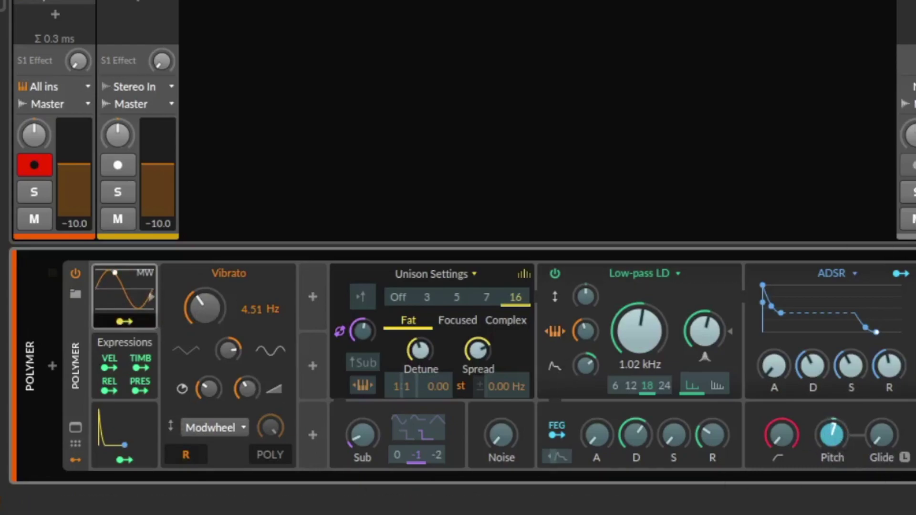
# Step: Map Vibrato to Pitch and switch its depth control from Modwheel to Pressure
pyautogui.click(119, 322)
pyautogui.moveTo(832, 436); pyautogui.dragTo(832, 429)
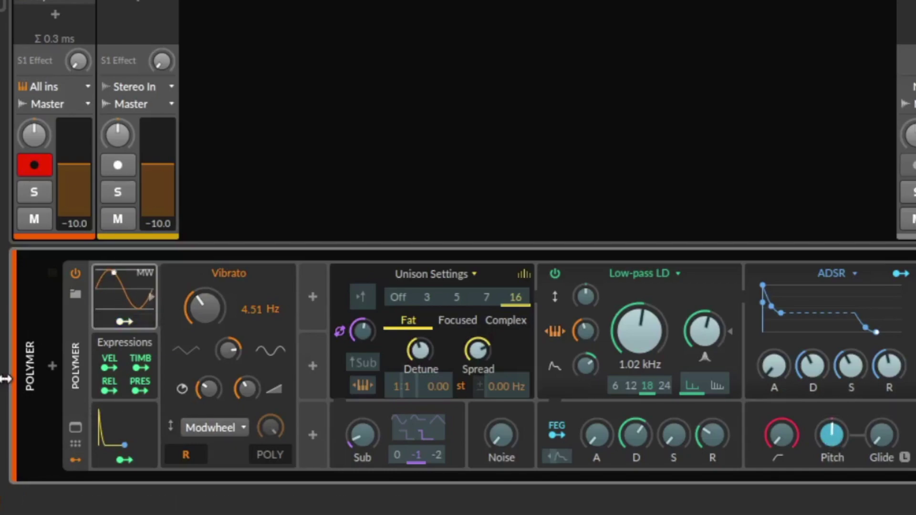
pyautogui.click(131, 316)
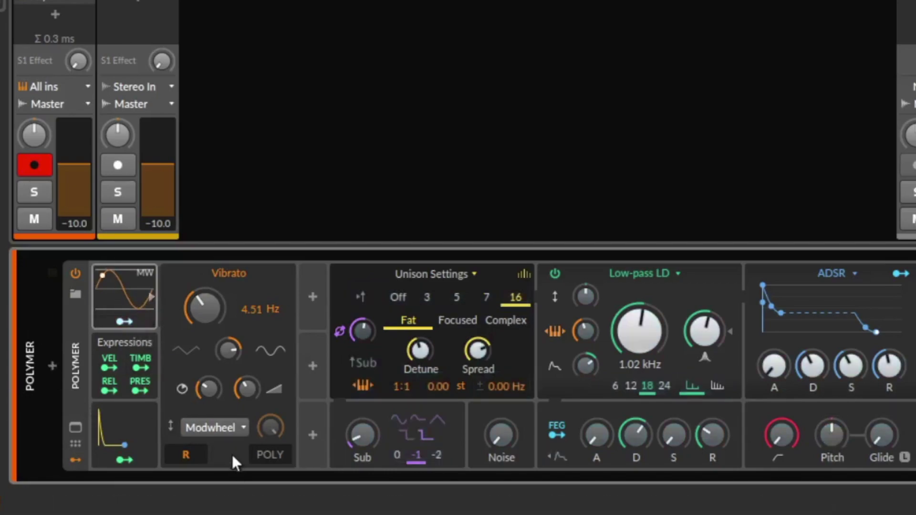
pyautogui.click(218, 423)
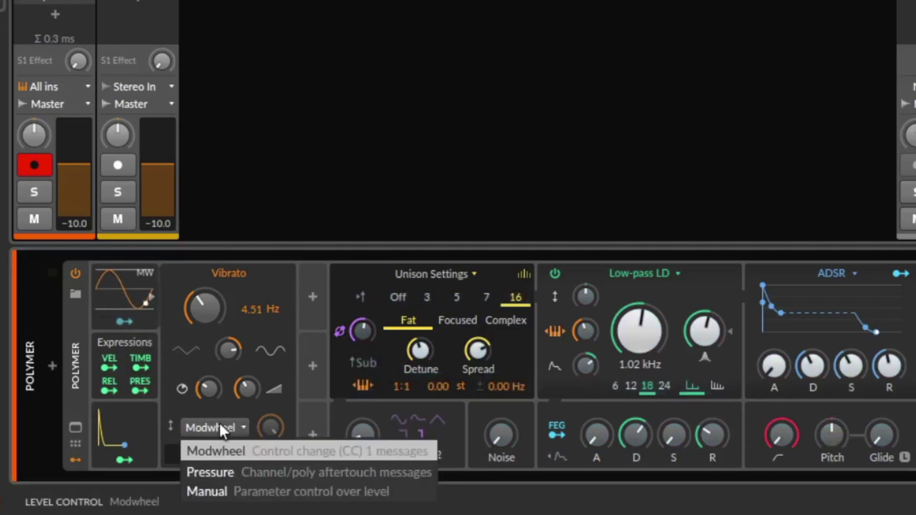
pyautogui.click(239, 471)
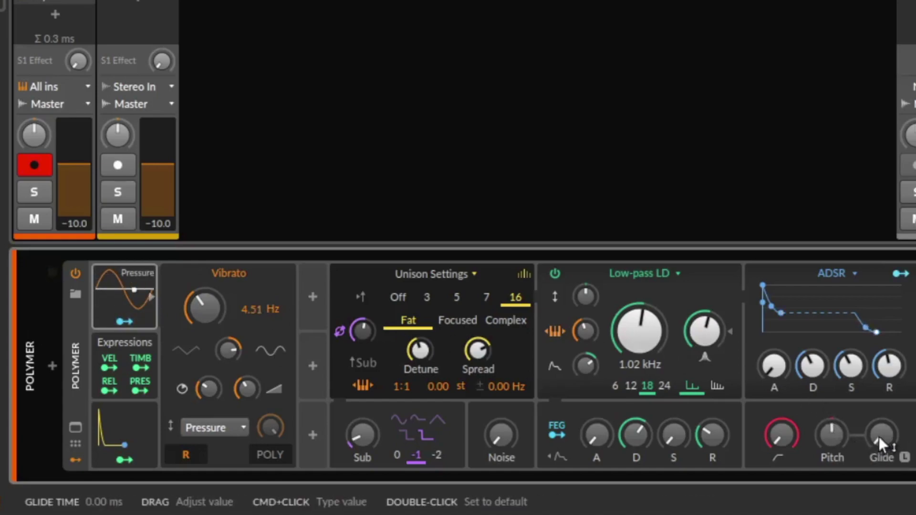
pyautogui.moveTo(880, 435); pyautogui.dragTo(880, 405)
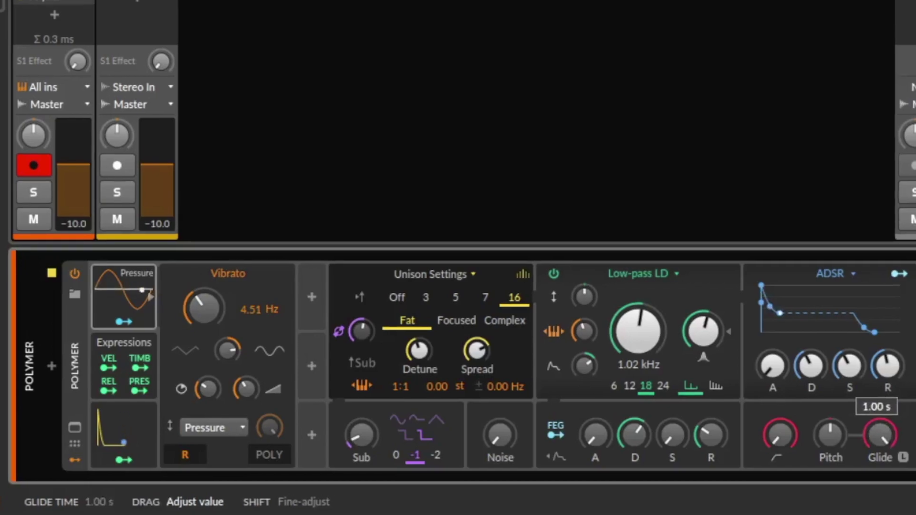
pyautogui.moveTo(848, 435); pyautogui.dragTo(848, 462)
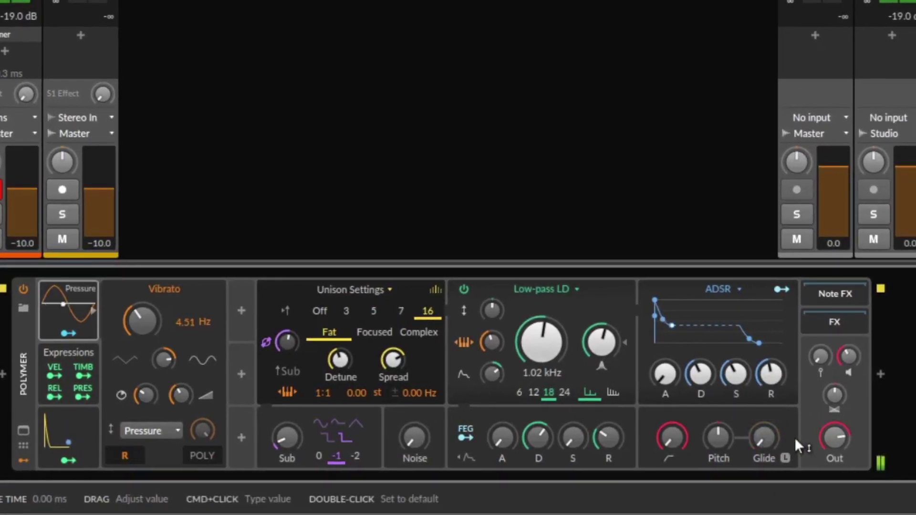
pyautogui.moveTo(834, 395); pyautogui.dragTo(834, 414)
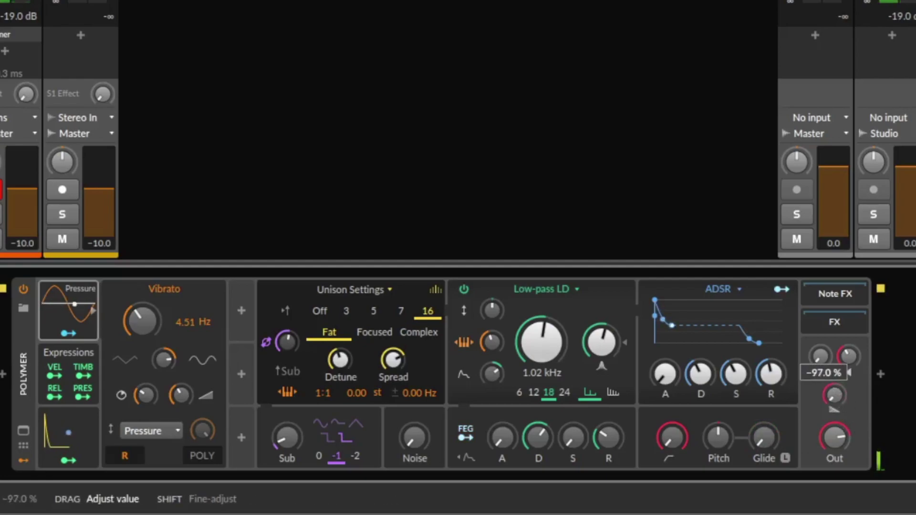
pyautogui.doubleClick(834, 396)
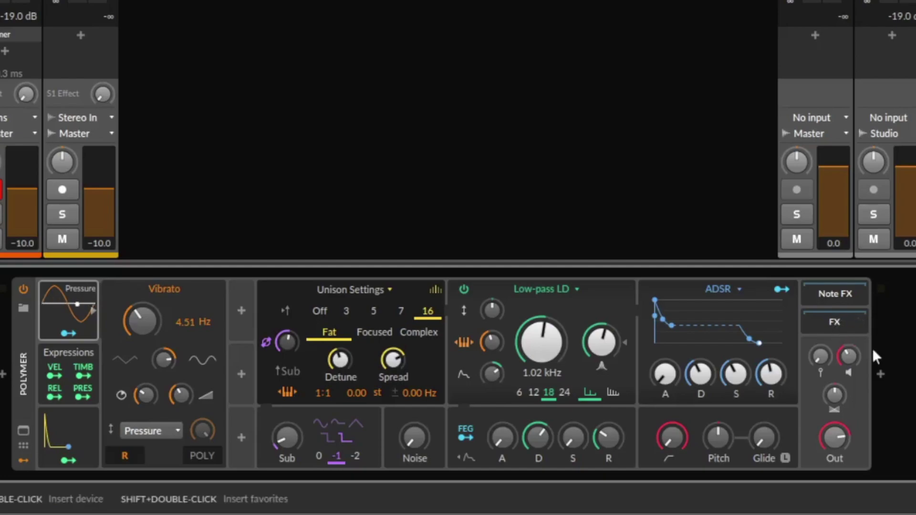
# Step: Insert a Distortion device after Polymer by searching 'dis' in the device browser
pyautogui.click(829, 322)
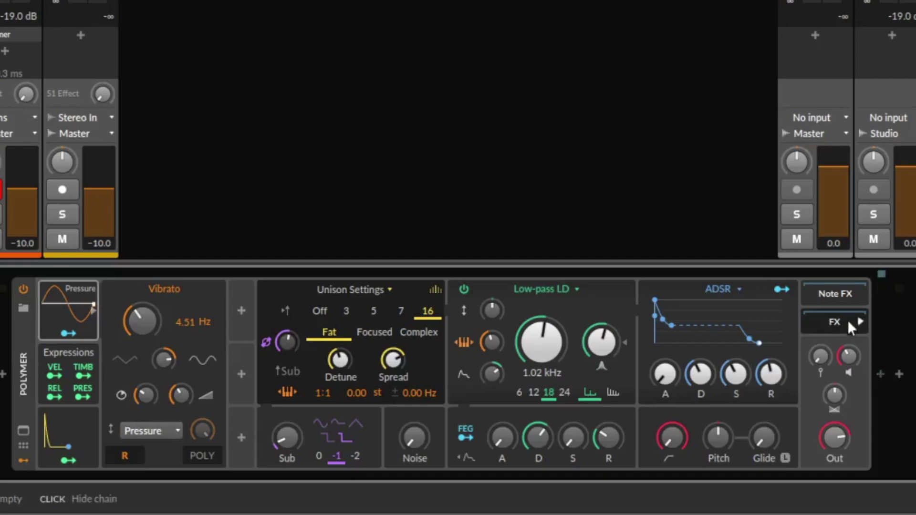
pyautogui.click(881, 373)
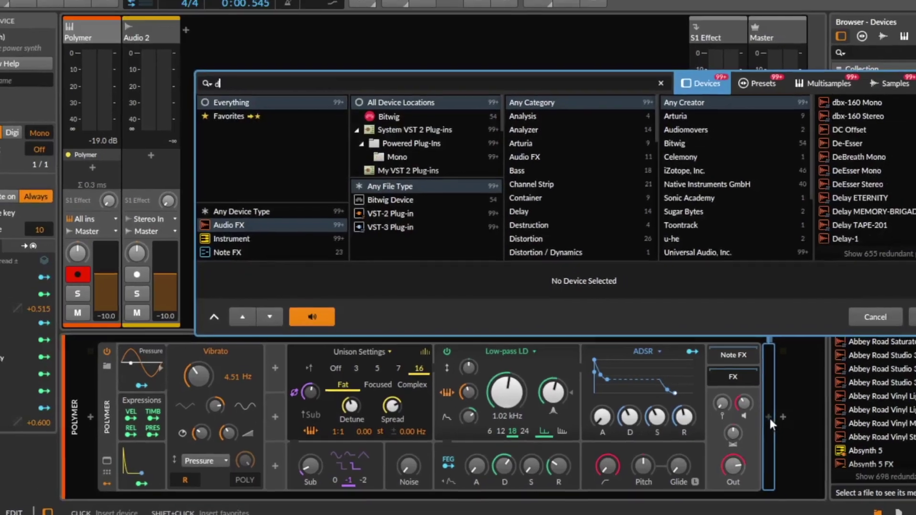
pyautogui.write('dis')
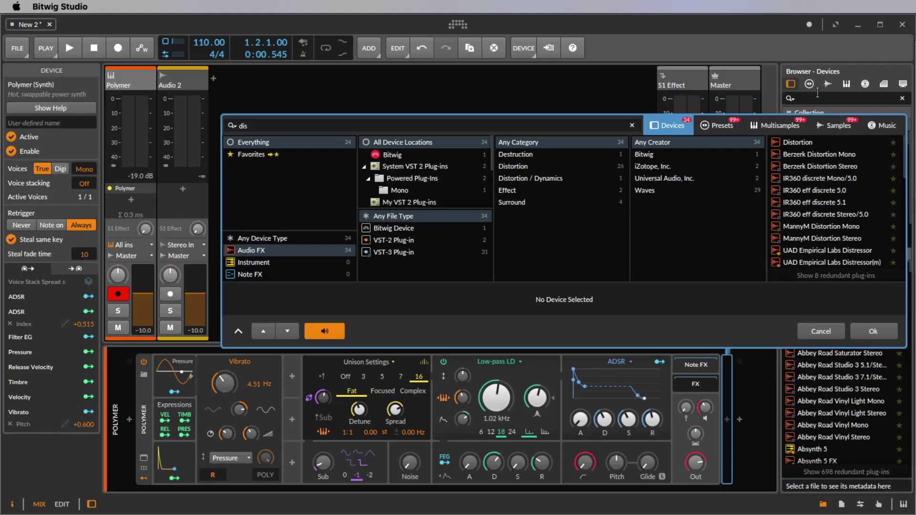
pyautogui.doubleClick(799, 142)
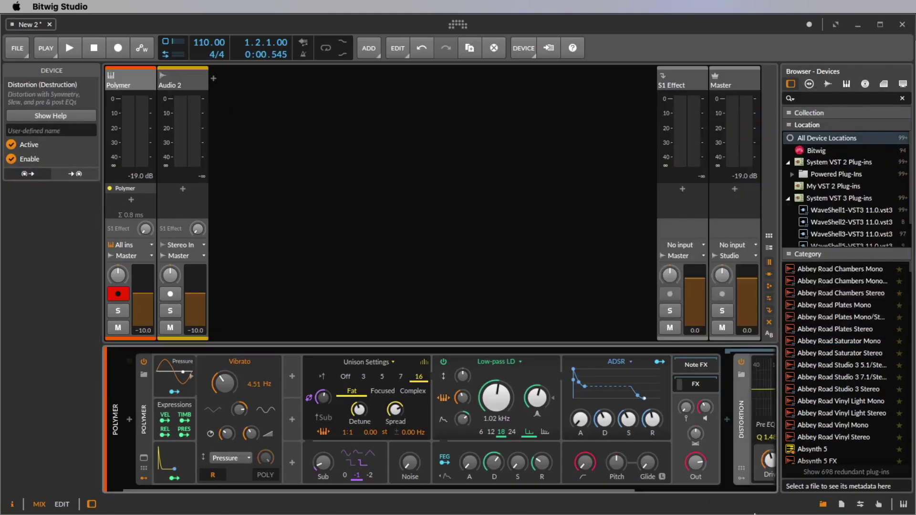
# Step: Turn the voice level down to minimum and raise the synth's output level
pyautogui.scroll(-3, 679, 387)
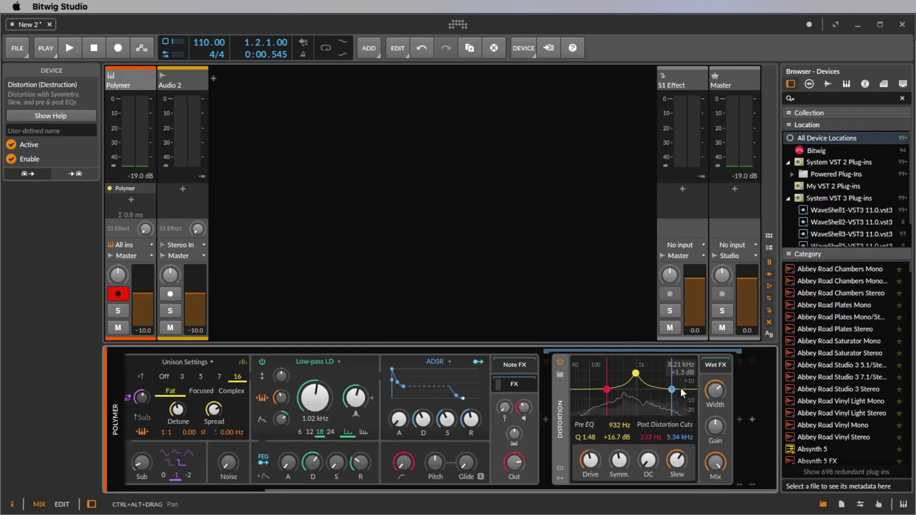
pyautogui.scroll(3, 510, 387)
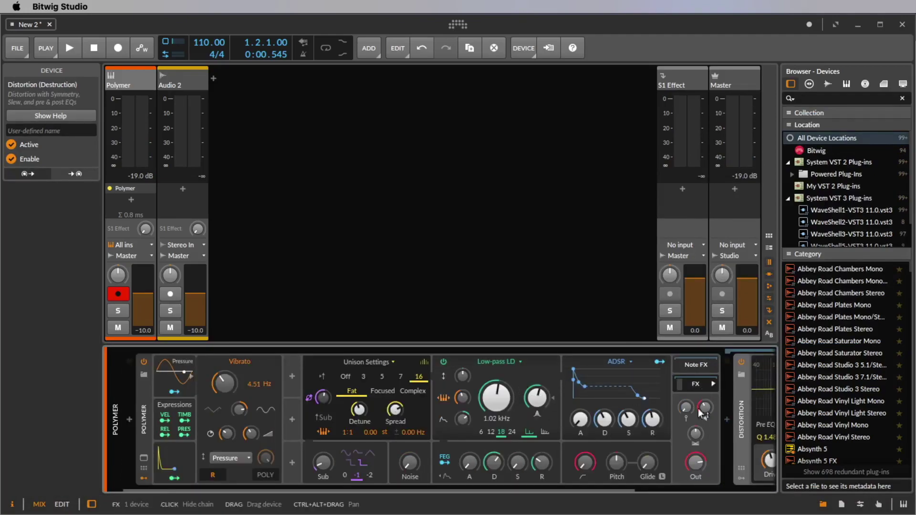
pyautogui.scroll(-3, 694, 426)
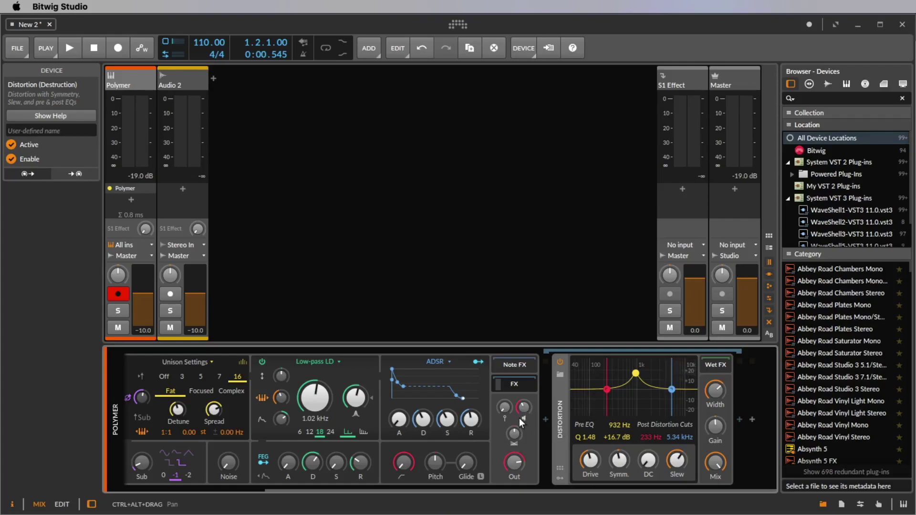
pyautogui.moveTo(523, 408); pyautogui.dragTo(523, 427)
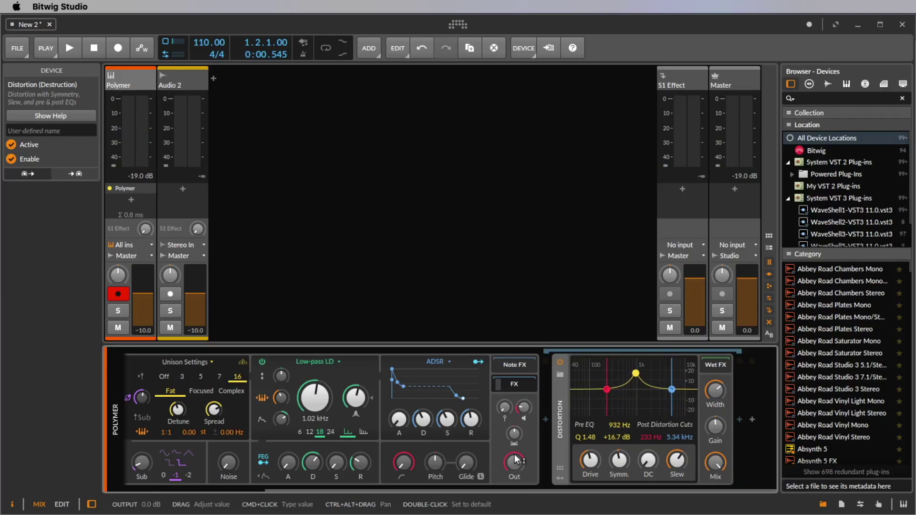
pyautogui.moveTo(516, 460); pyautogui.dragTo(516, 454)
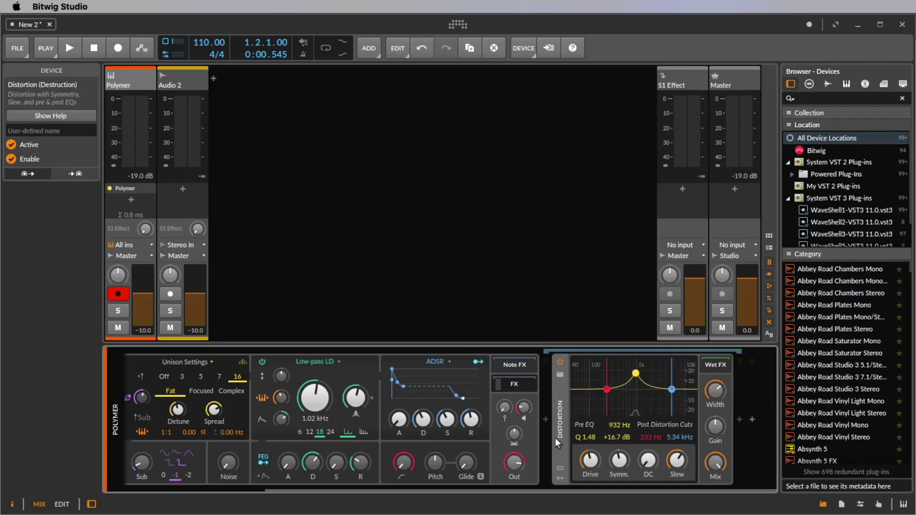
# Step: Delete the Distortion device and return Polymer's Noise level to 0% after a trial
pyautogui.press('Delete')
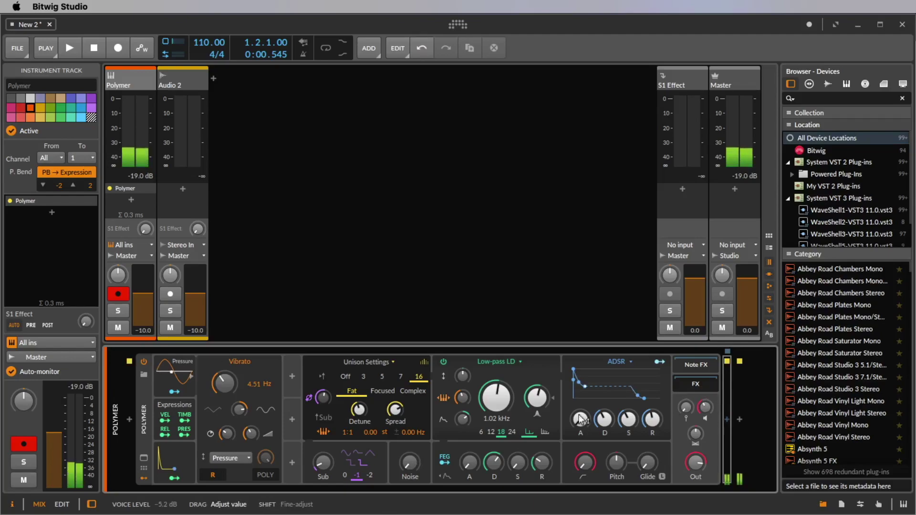
pyautogui.moveTo(412, 465); pyautogui.dragTo(412, 442)
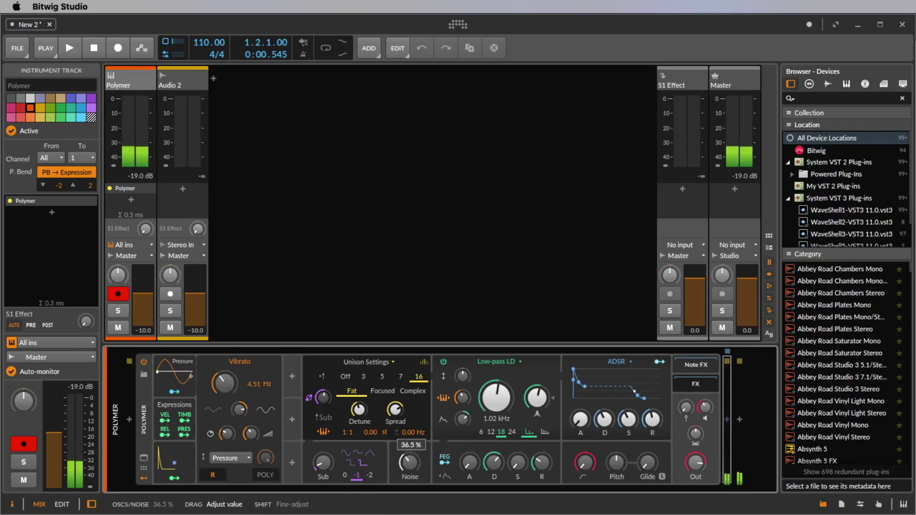
pyautogui.moveTo(410, 463)
pyautogui.mouseDown()
pyautogui.moveTo(411, 482)
pyautogui.moveTo(411, 463)
pyautogui.mouseUp()
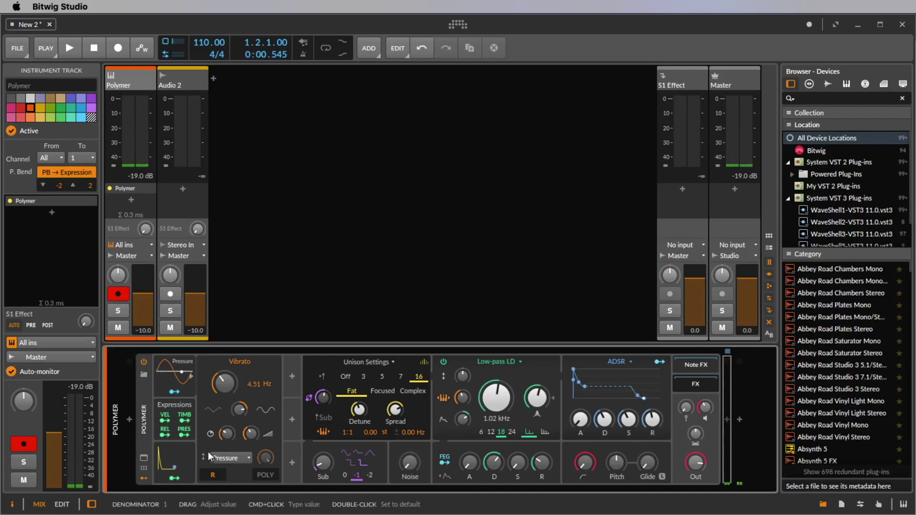
# Step: Open Polymer's expanded grid view and pan left to show all its modules
pyautogui.click(144, 458)
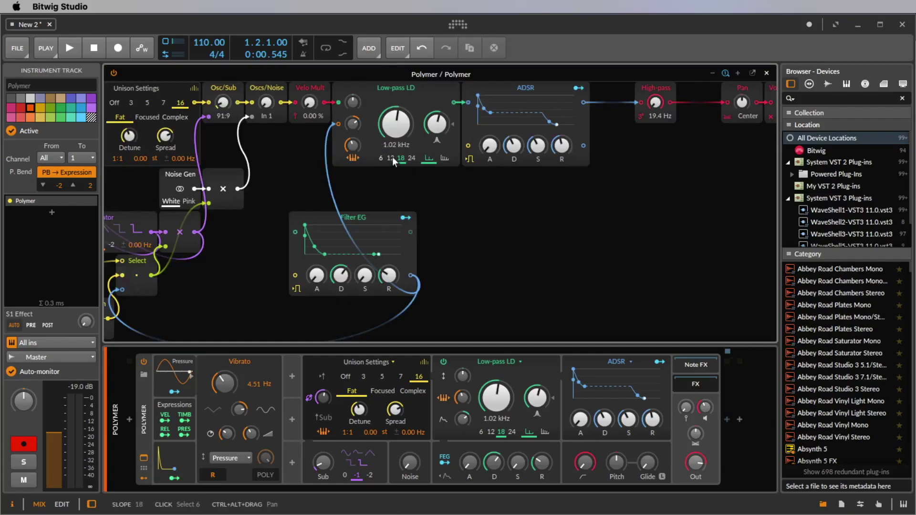
pyautogui.hscroll(-5, 424, 154)
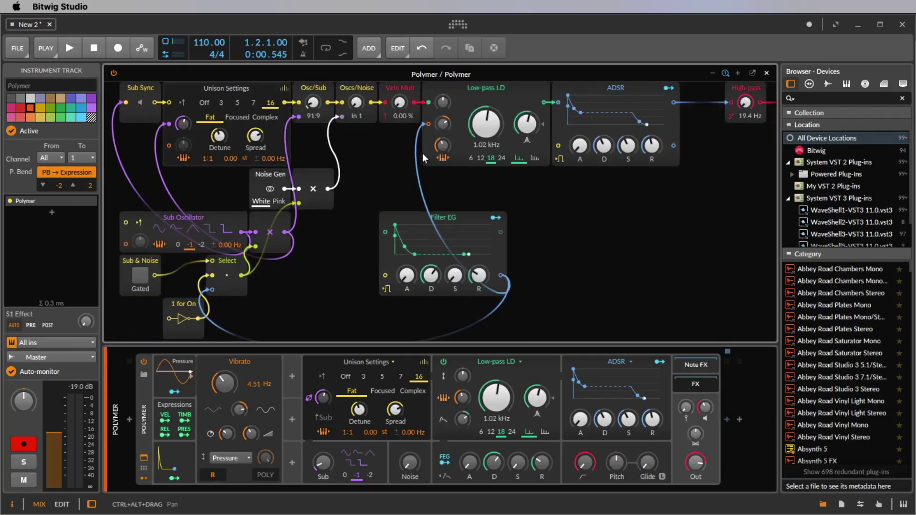
pyautogui.hscroll(-3, 416, 157)
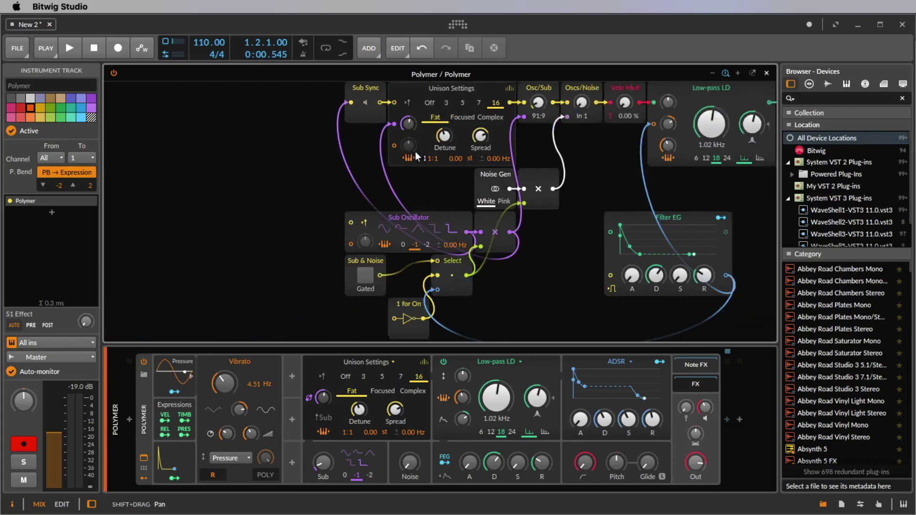
pyautogui.click(427, 161)
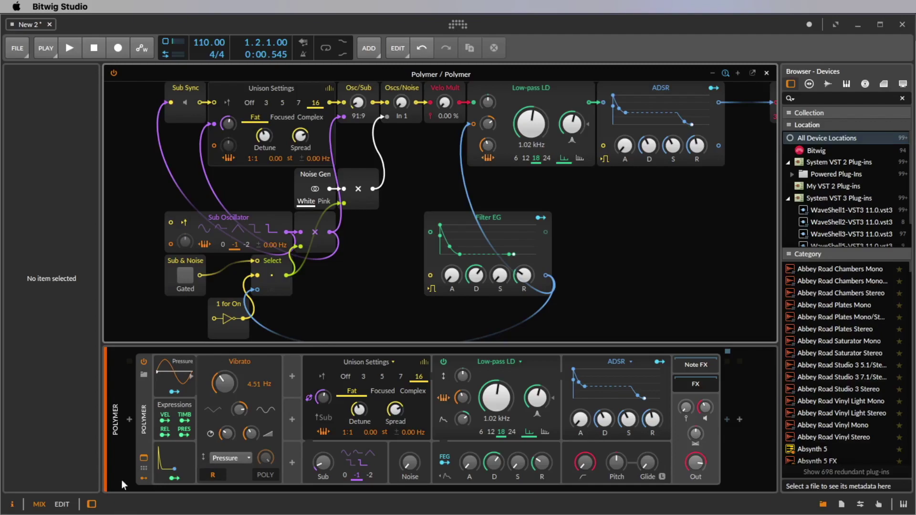
# Step: Convert the Polymer device into a Poly Grid from its device options
pyautogui.rightClick(142, 404)
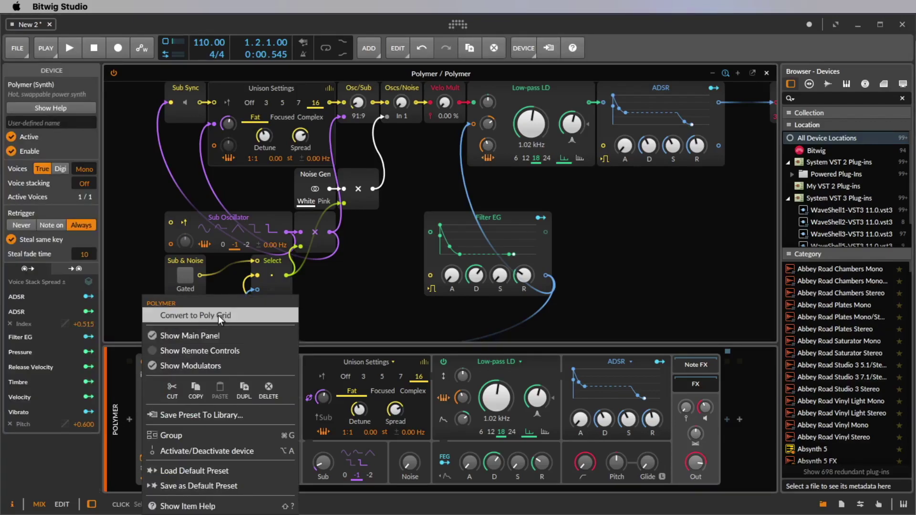
pyautogui.click(460, 428)
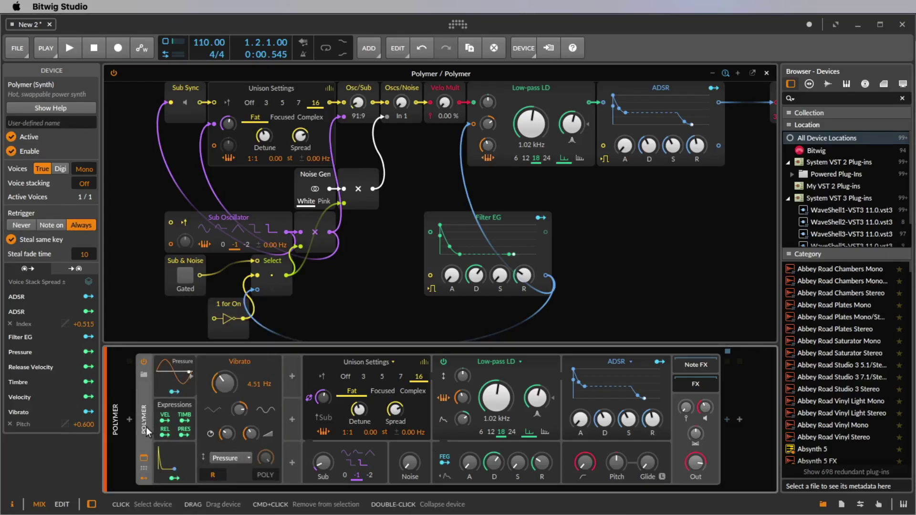
pyautogui.rightClick(144, 413)
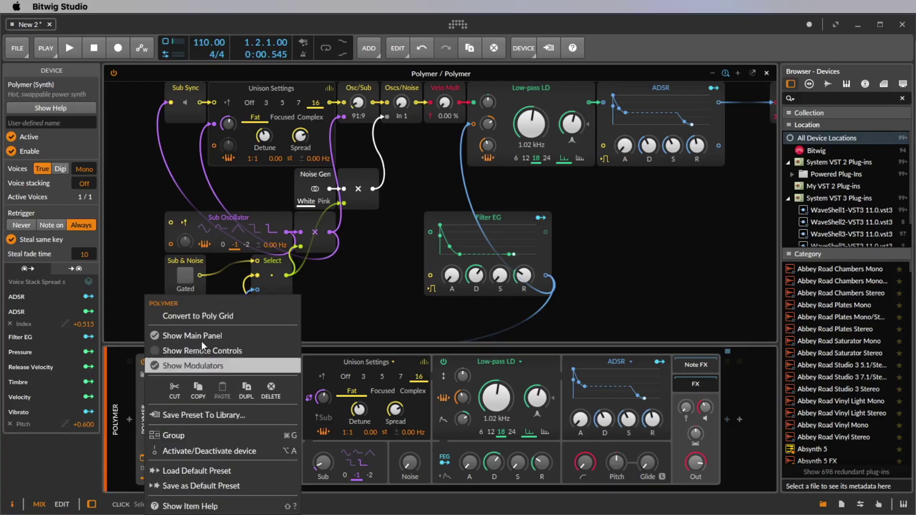
pyautogui.click(217, 315)
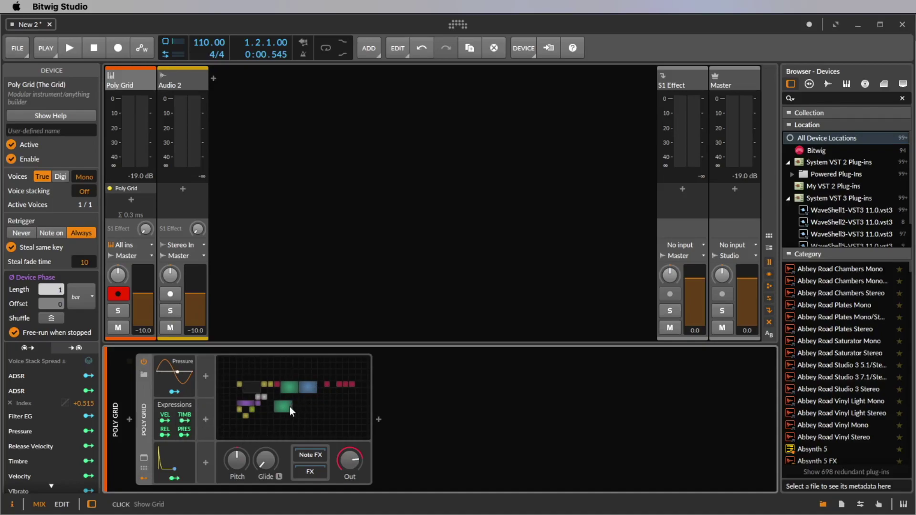
# Step: Open the Poly Grid patch editor to view its modules and cabling
pyautogui.click(306, 394)
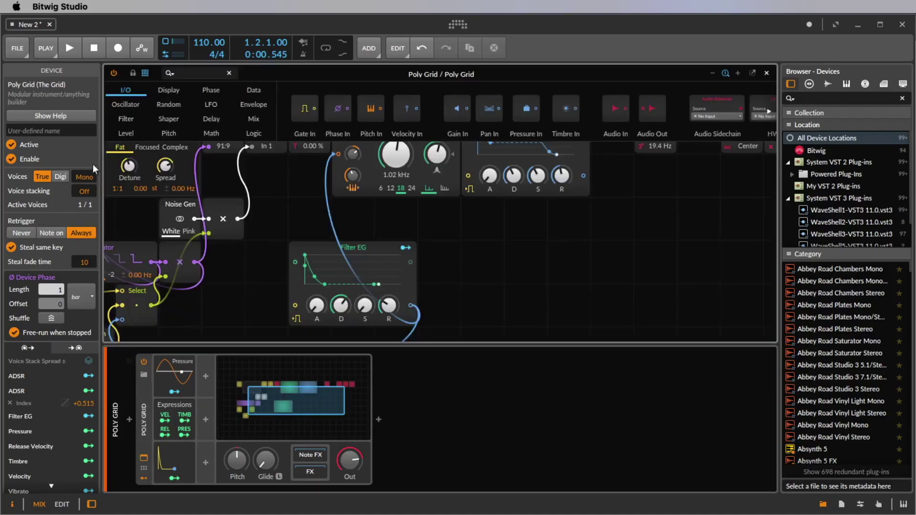
pyautogui.scroll(5, 501, 236)
pyautogui.hscroll(-7, 501, 236)
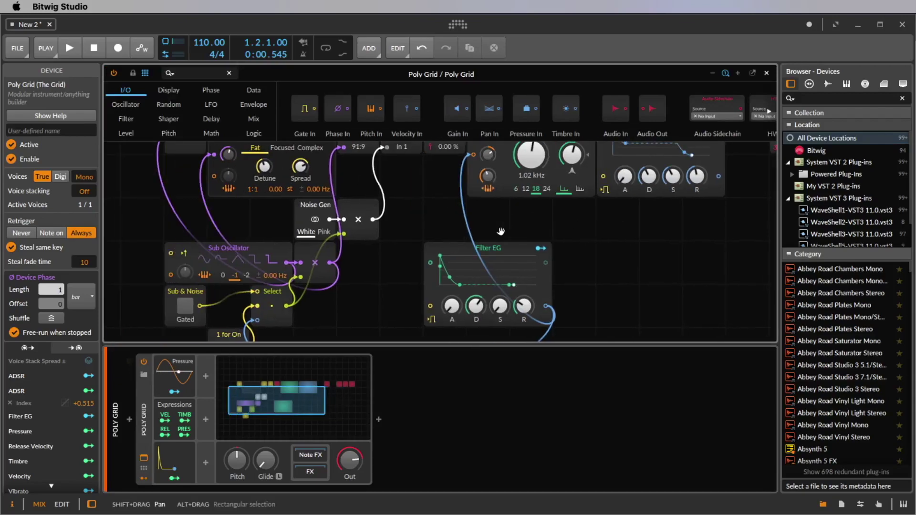
pyautogui.scroll(-1, 576, 225)
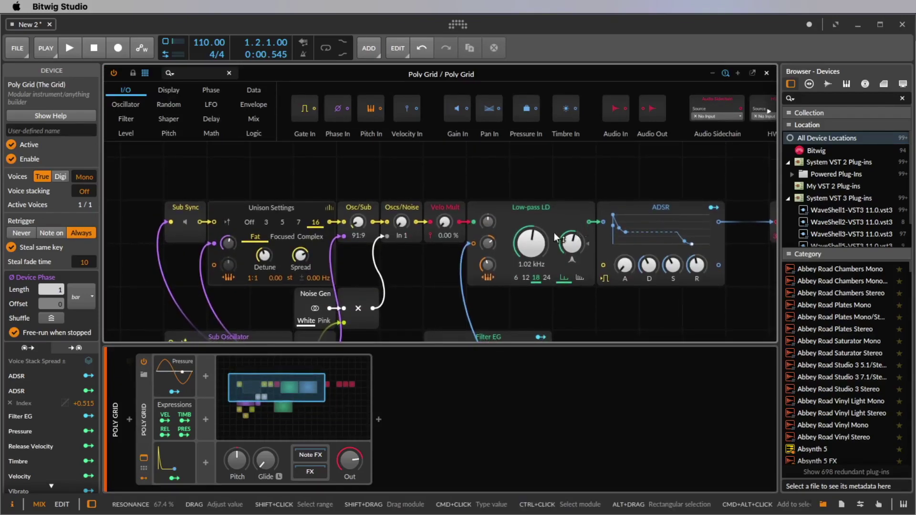
# Step: Place a Sawtooth oscillator below ADSR and cable its output into the filter path
pyautogui.click(139, 104)
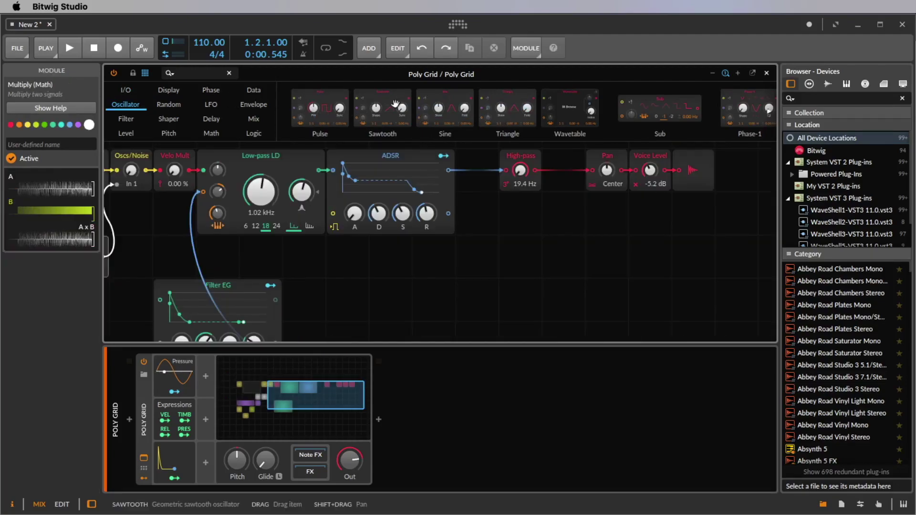
pyautogui.moveTo(390, 105); pyautogui.dragTo(365, 291)
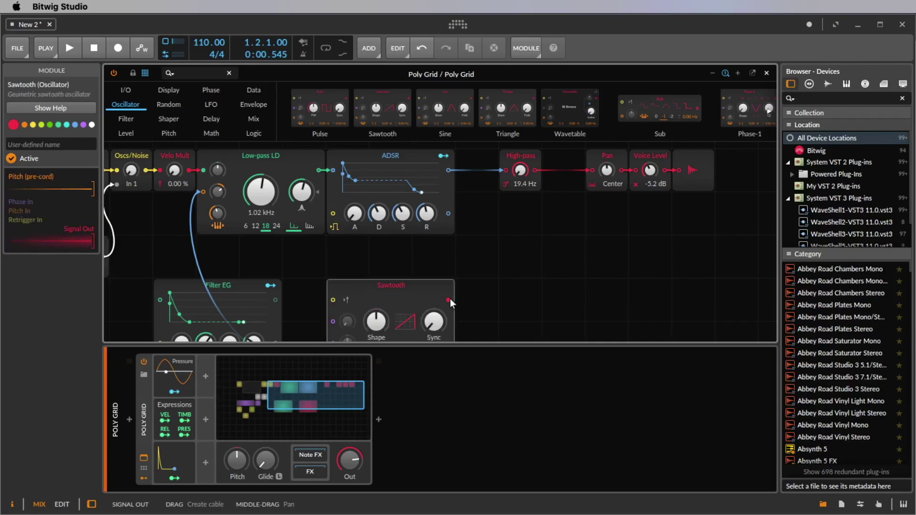
pyautogui.moveTo(450, 299); pyautogui.dragTo(202, 170)
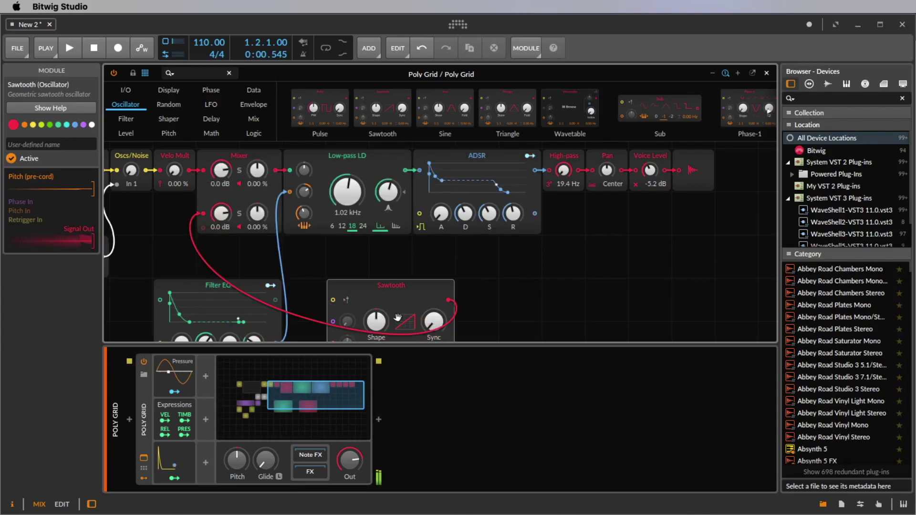
# Step: Set the Sawtooth shape to 96.5%, sync to +16.08 st, and mixer level to -41.1 dB
pyautogui.moveTo(376, 322); pyautogui.dragTo(376, 305)
pyautogui.moveTo(433, 321); pyautogui.dragTo(434, 303)
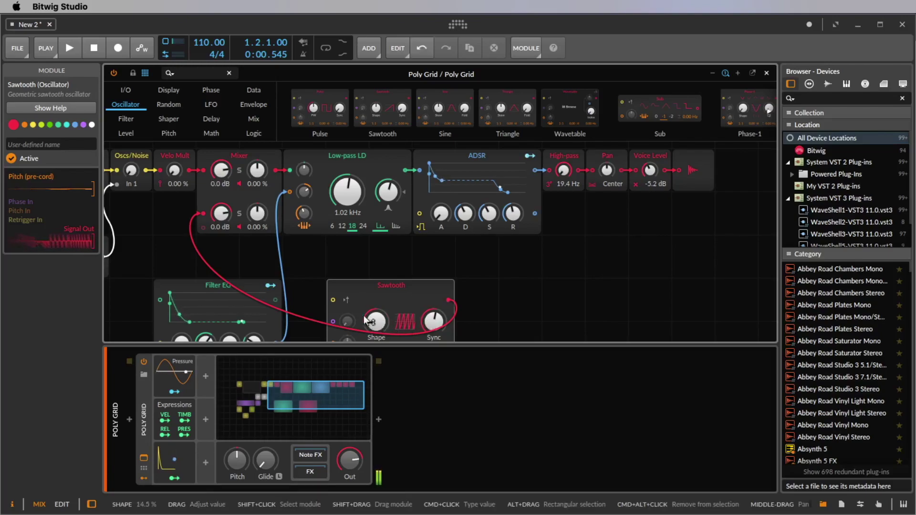
pyautogui.moveTo(220, 213); pyautogui.dragTo(221, 248)
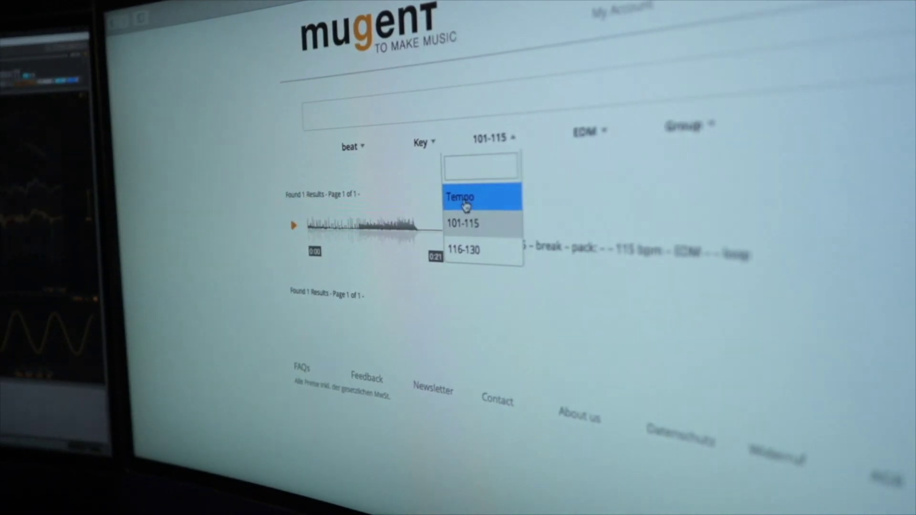
# Step: Reset the tempo filter to any tempo and search Mugent for conga samples
pyautogui.click(466, 205)
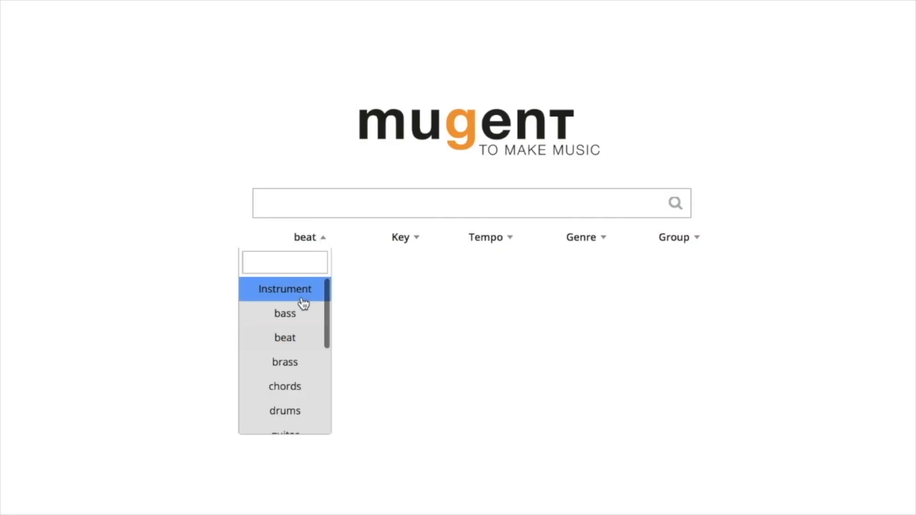
pyautogui.scroll(-4, 302, 302)
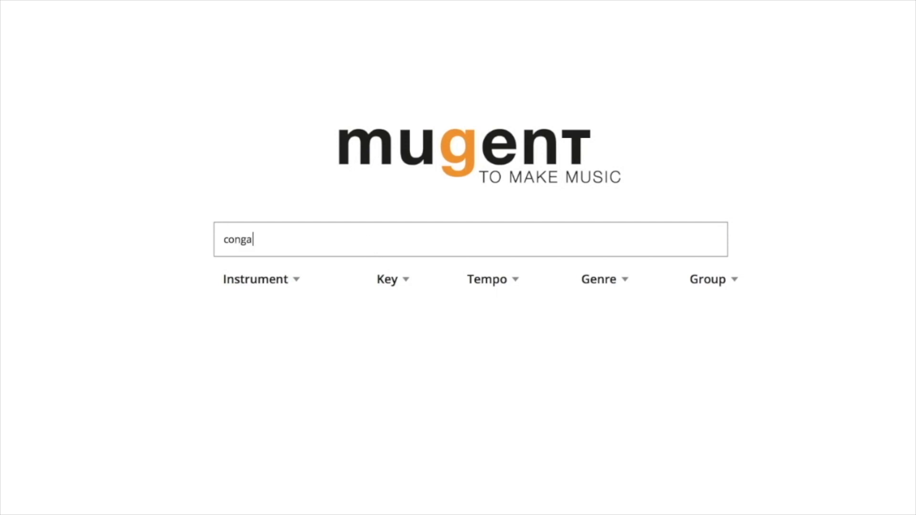
pyautogui.press('Return')
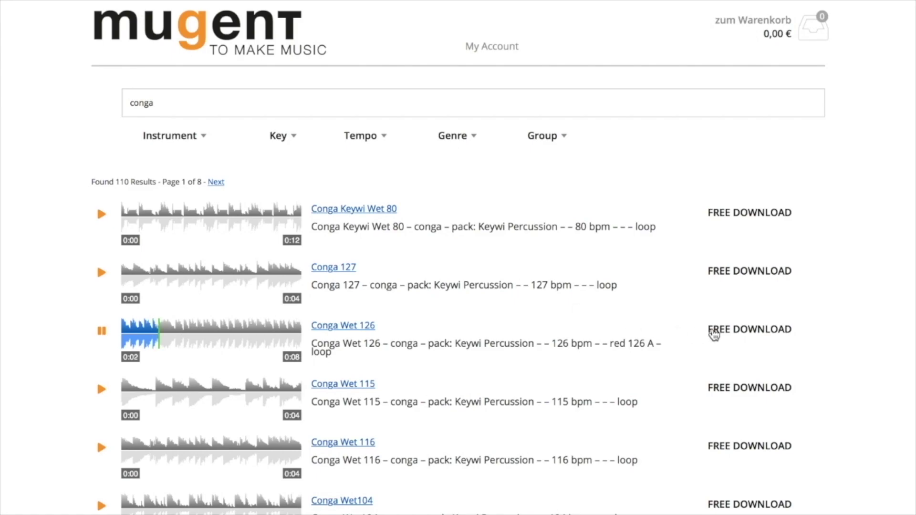
# Step: Download one of the free conga loops and check its progress in Safari's Downloads
pyautogui.click(763, 199)
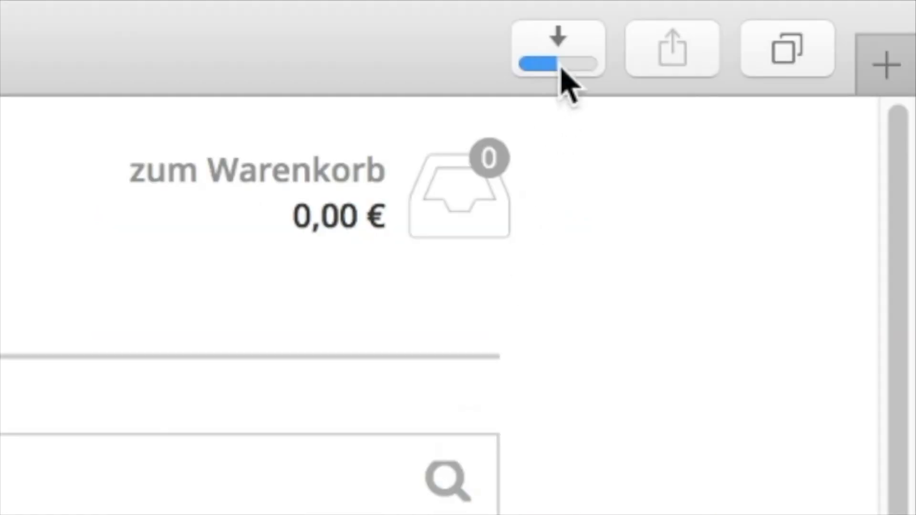
pyautogui.click(565, 60)
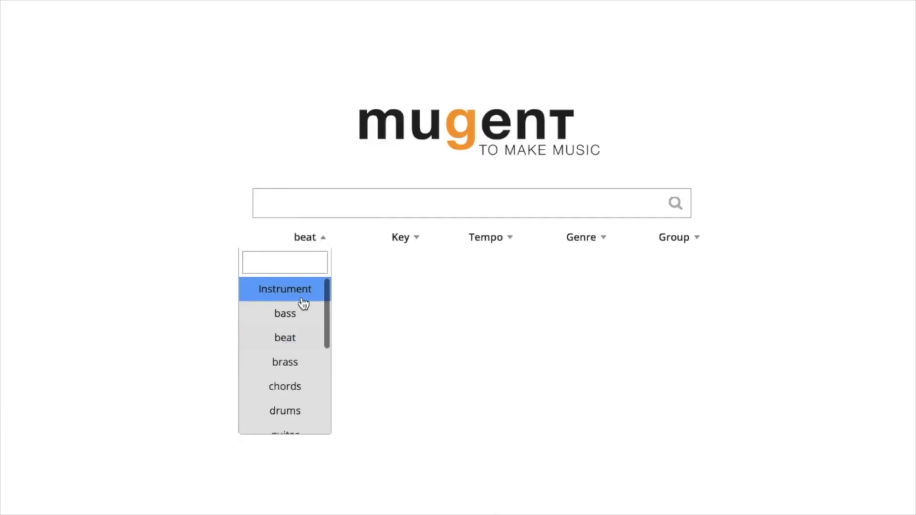
pyautogui.scroll(-3, 305, 300)
pyautogui.scroll(-2, 304, 304)
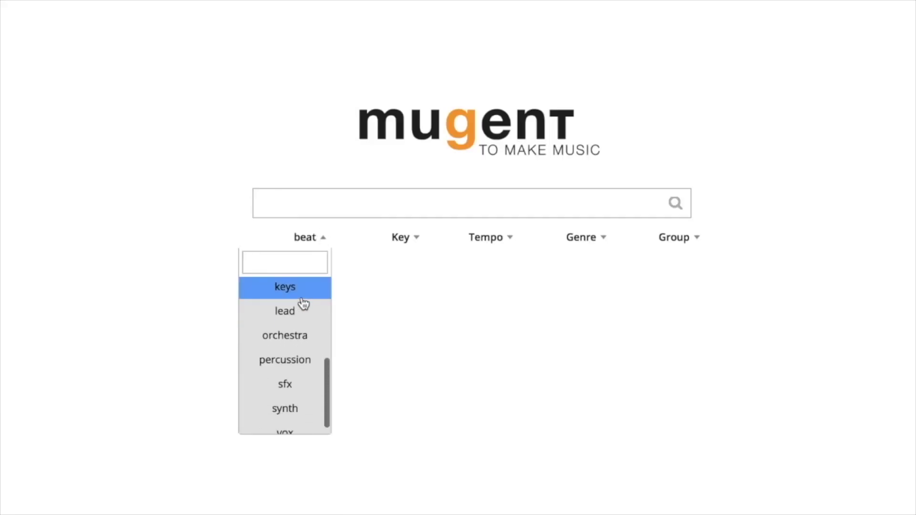
# Step: Try the synth and beat instrument filters, then settle on percussion to list 1321 results
pyautogui.click(296, 409)
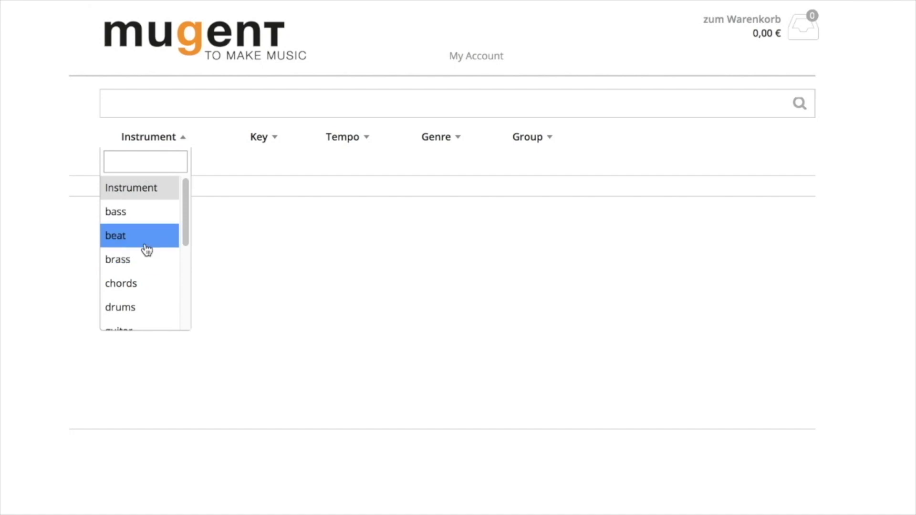
pyautogui.click(147, 248)
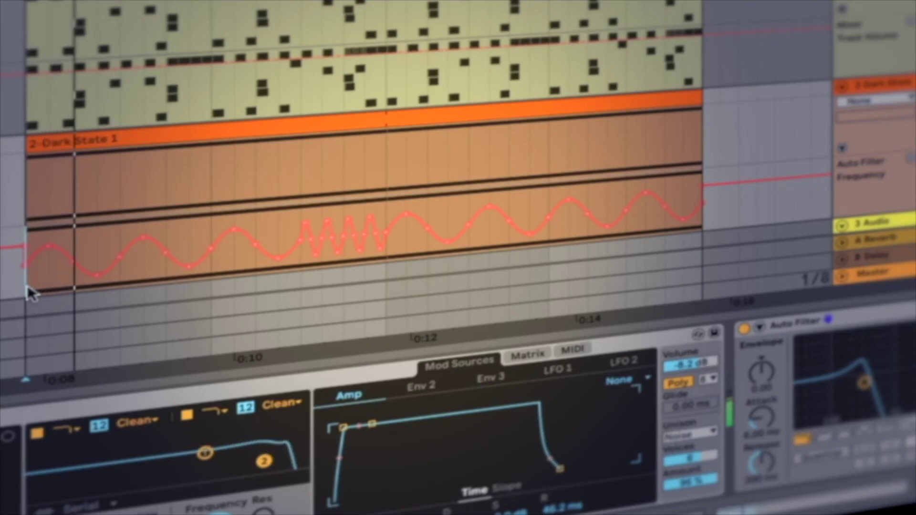
pyautogui.moveTo(26, 258); pyautogui.dragTo(382, 227)
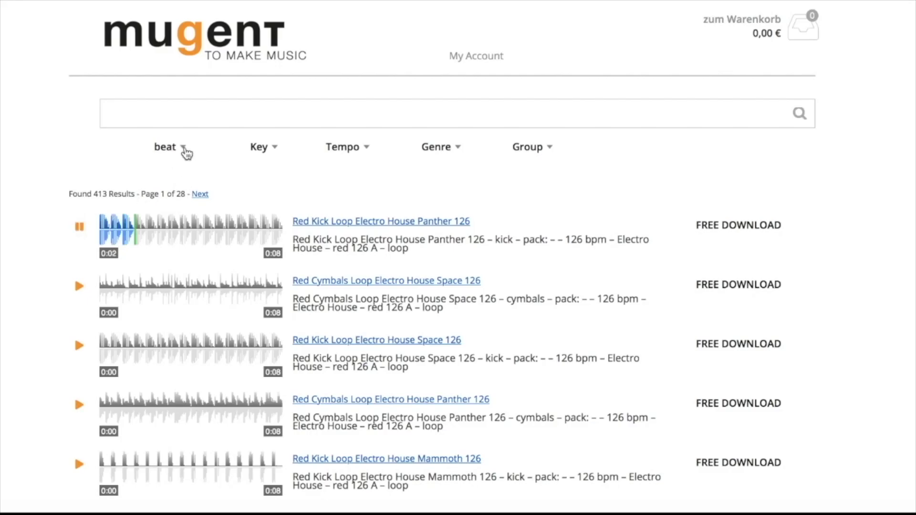
pyautogui.click(184, 149)
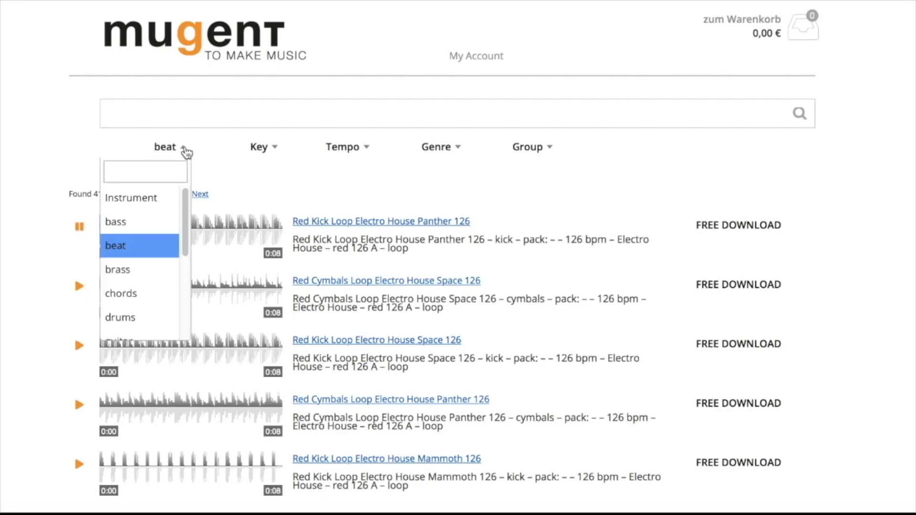
pyautogui.scroll(-5, 181, 244)
pyautogui.click(134, 285)
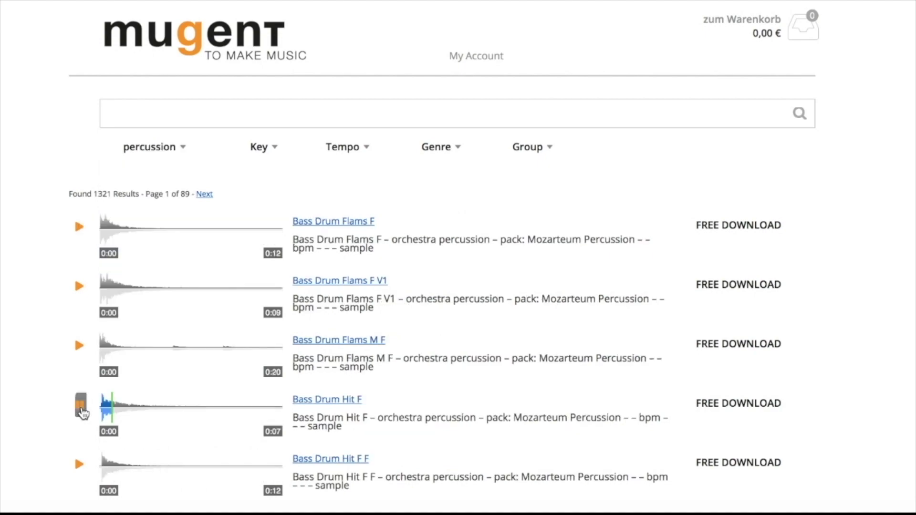